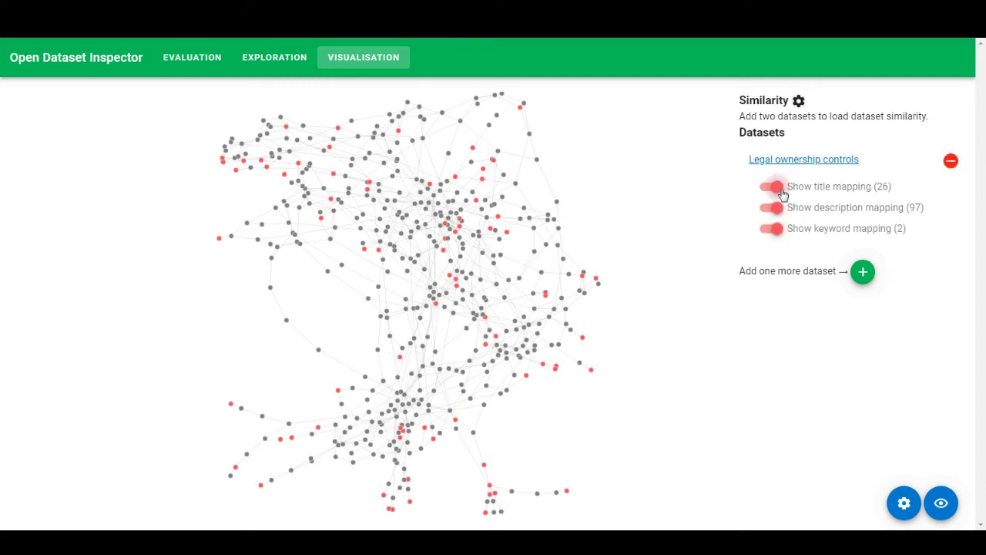
# Hide the title, description and keyword mappings of the Legal ownership controls dataset and show them again.
pyautogui.click(775, 188)
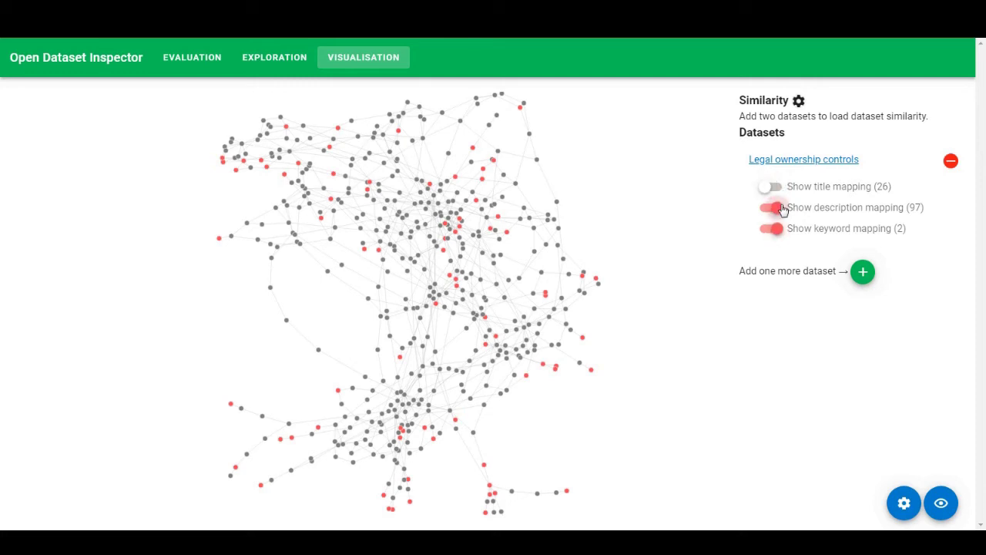
pyautogui.click(782, 208)
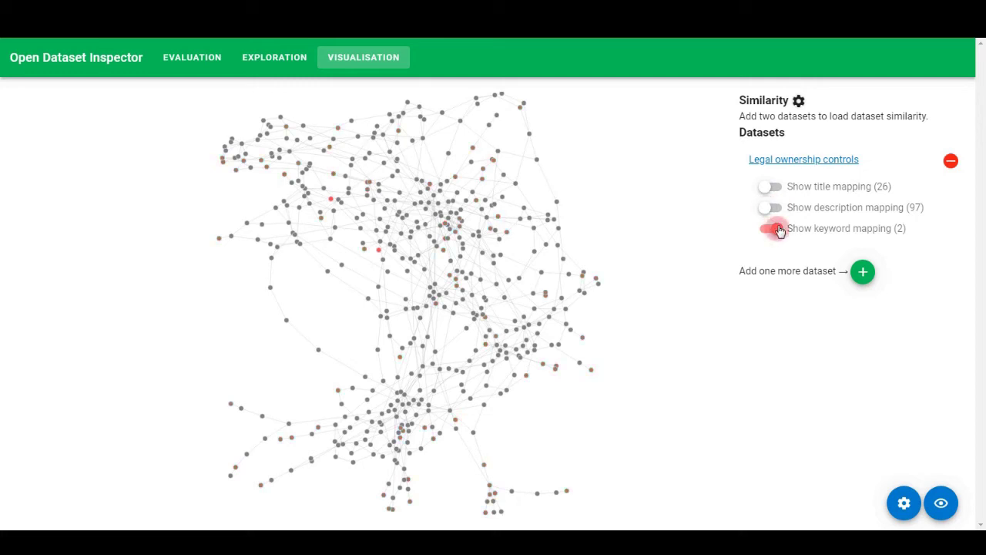
pyautogui.click(779, 229)
pyautogui.click(775, 189)
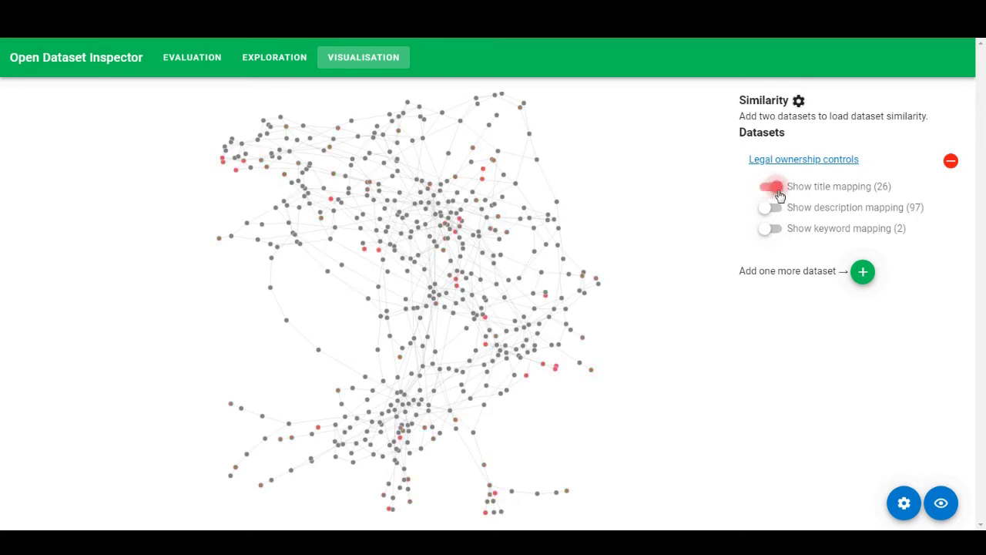
pyautogui.click(777, 188)
pyautogui.click(777, 189)
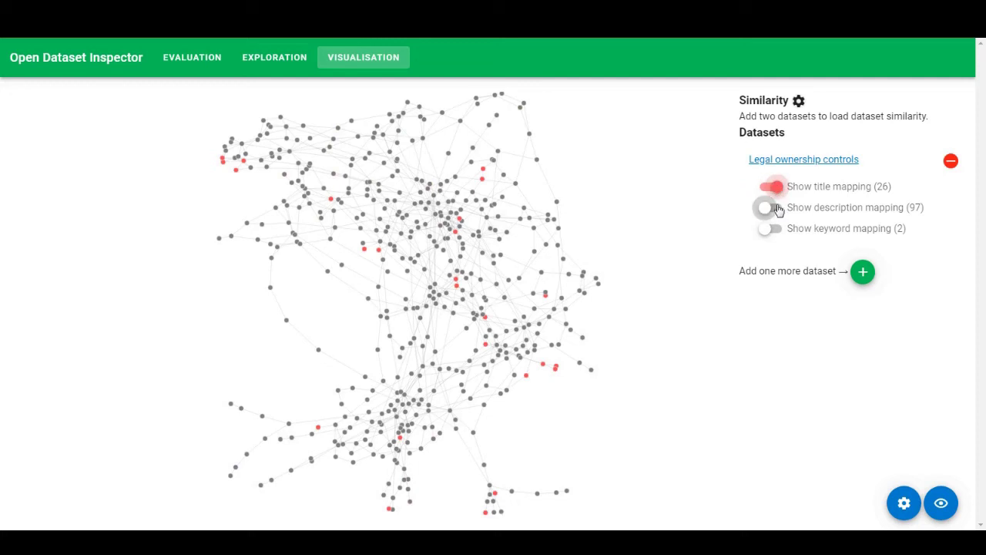
pyautogui.click(779, 210)
pyautogui.click(770, 230)
# Add the Trademarks - full export dataset for comparison and inspect the details of its mapped nodes in the graph.
pyautogui.click(861, 276)
pyautogui.click(663, 351)
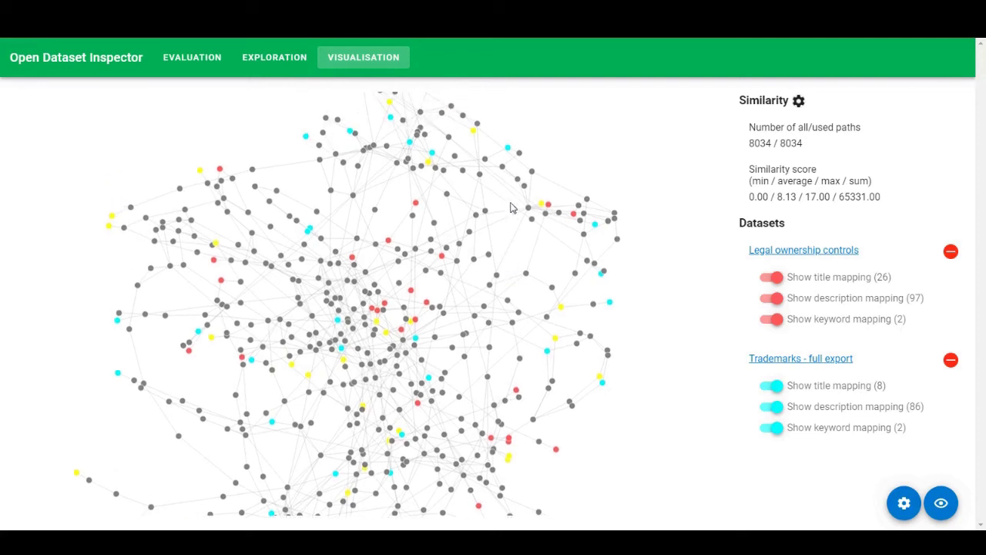
pyautogui.moveTo(508, 154)
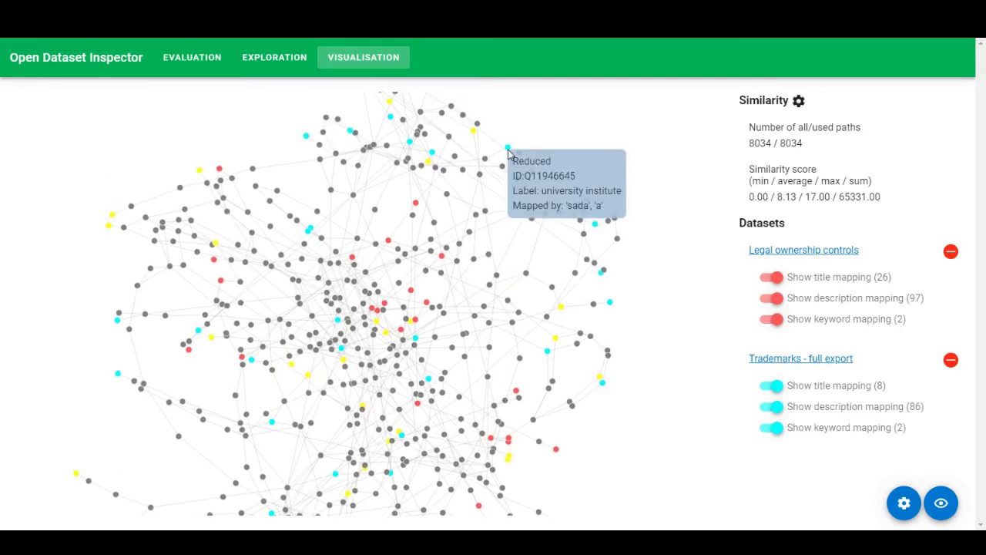
pyautogui.moveTo(472, 134)
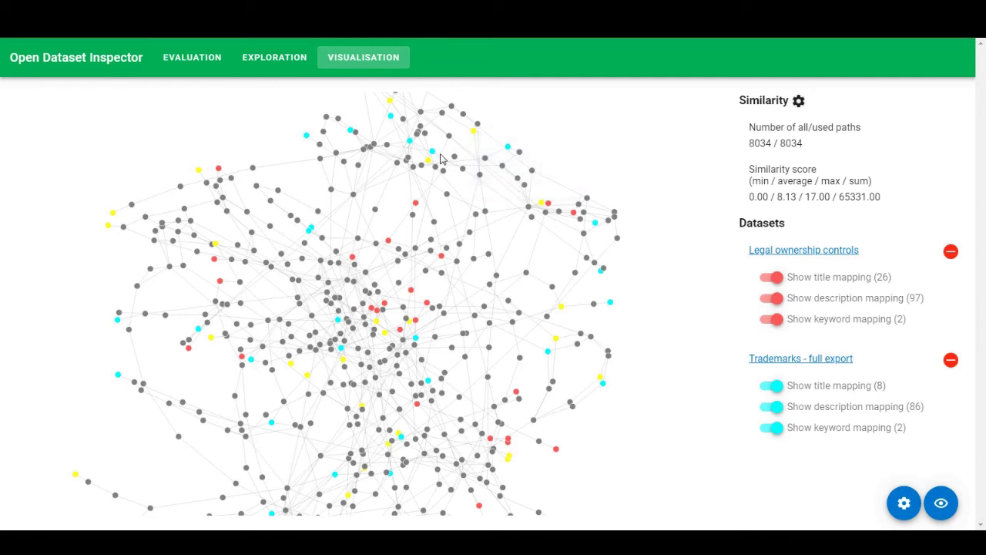
pyautogui.moveTo(433, 157)
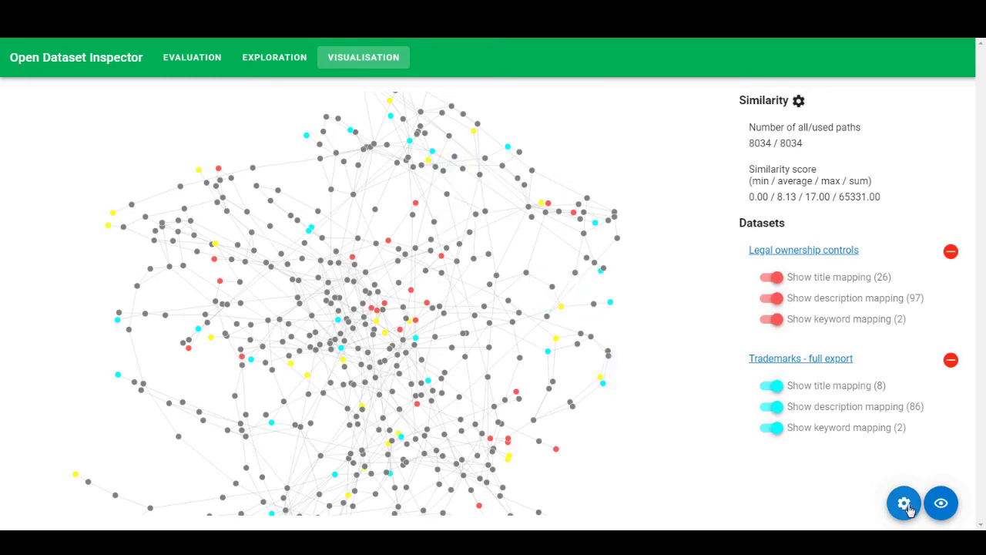
# Apply the mapping filter function (mapping) => mapping.metadata.group.map(item => item.length).reduce((left, right) => Math.max(left, right)) > 2.
pyautogui.click(907, 505)
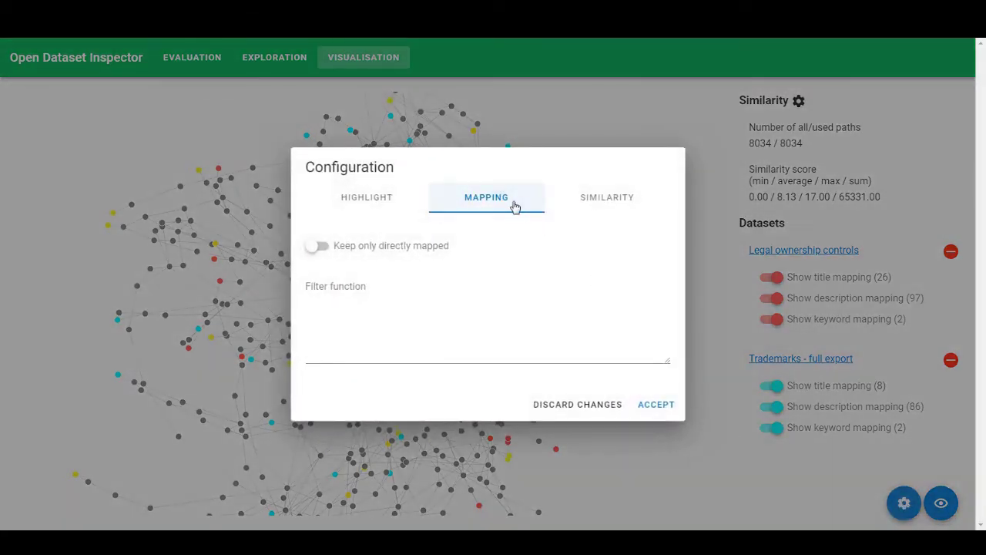
pyautogui.click(418, 295)
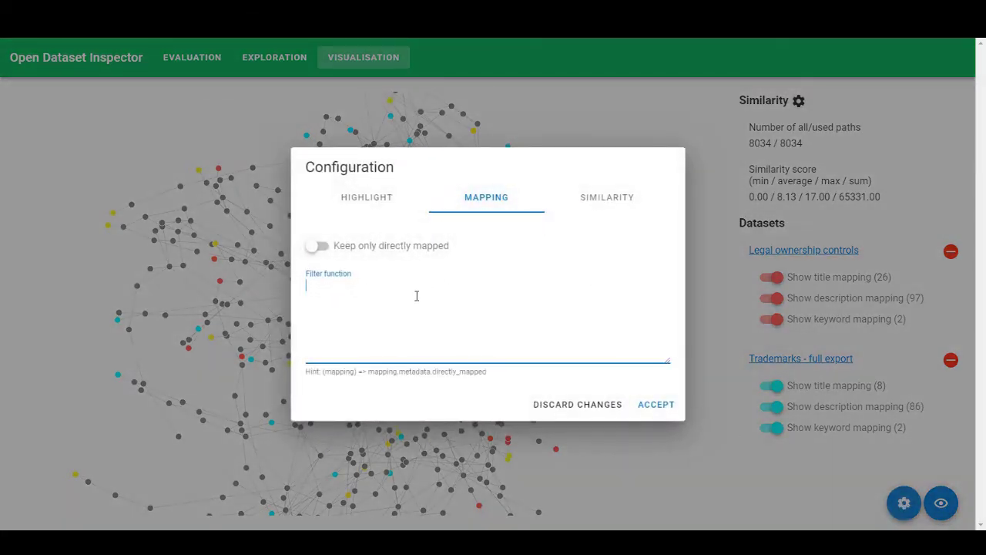
pyautogui.write('(mapping) => mapping.metadata.group.map(item => item.length)     .reduce((left, right) => Math.max(left, right)) > 2')
pyautogui.moveTo(522, 303); pyautogui.dragTo(503, 303)
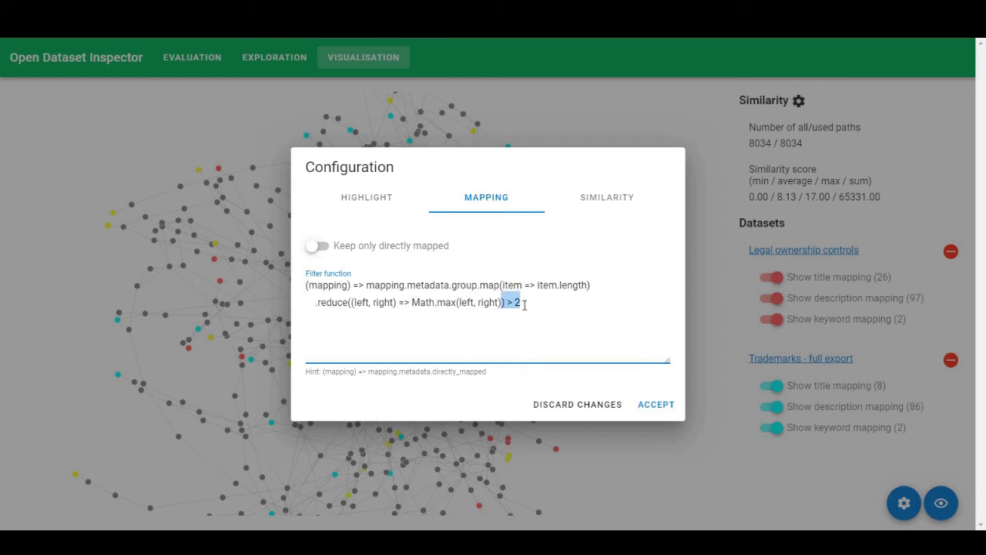
pyautogui.moveTo(525, 304); pyautogui.dragTo(504, 302)
pyautogui.click(655, 418)
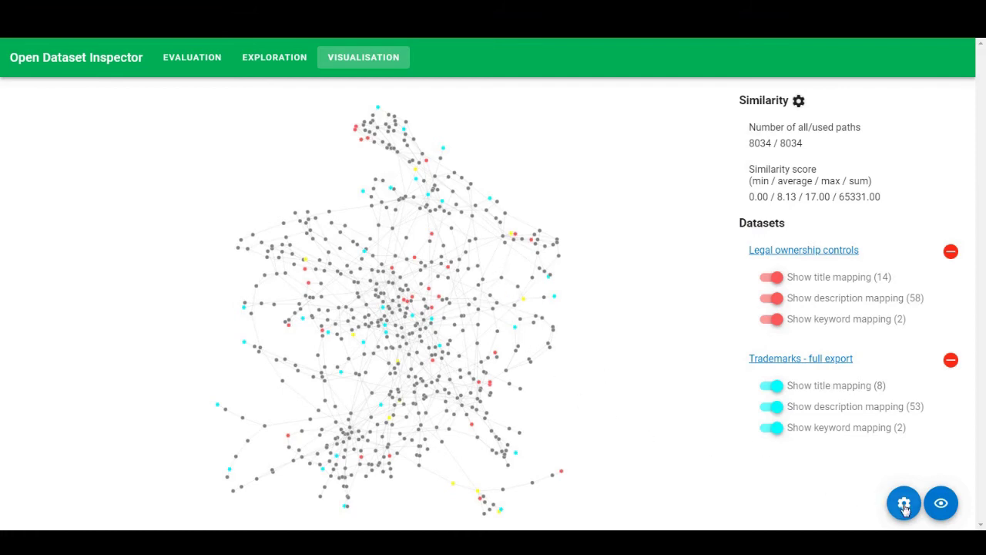
# Configure the mapping to keep only directly mapped entities and check the number of all and used similarity paths.
pyautogui.click(904, 502)
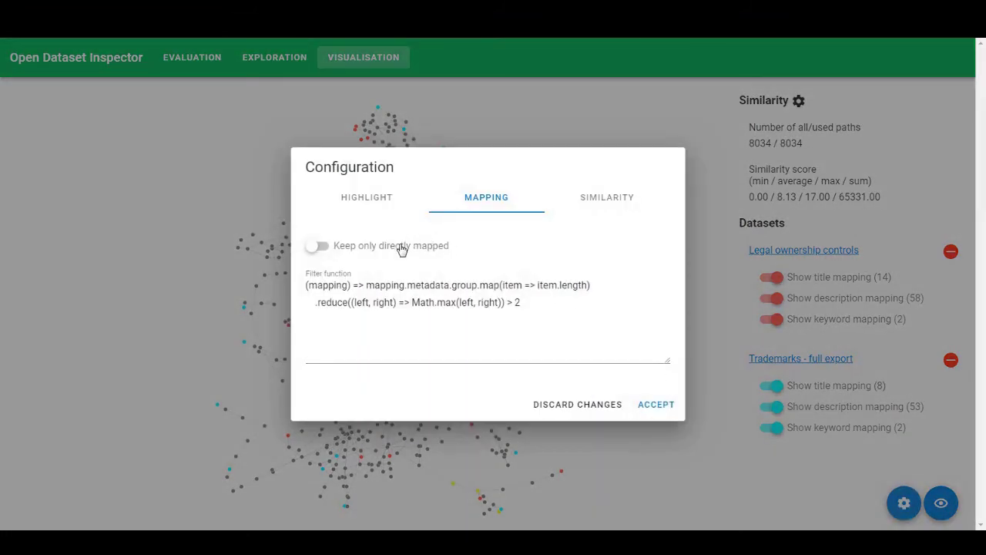
pyautogui.click(402, 247)
pyautogui.click(640, 404)
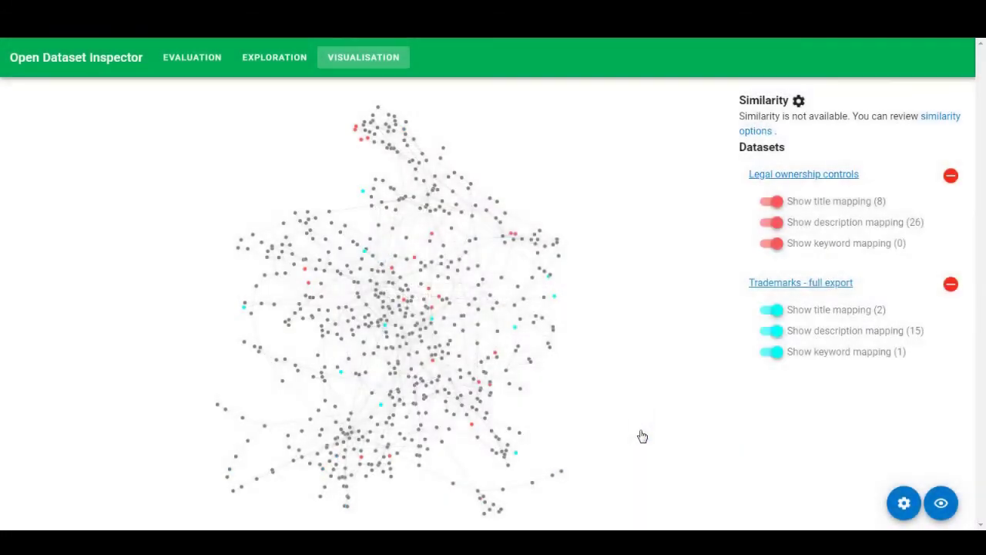
pyautogui.moveTo(541, 393); pyautogui.dragTo(556, 393)
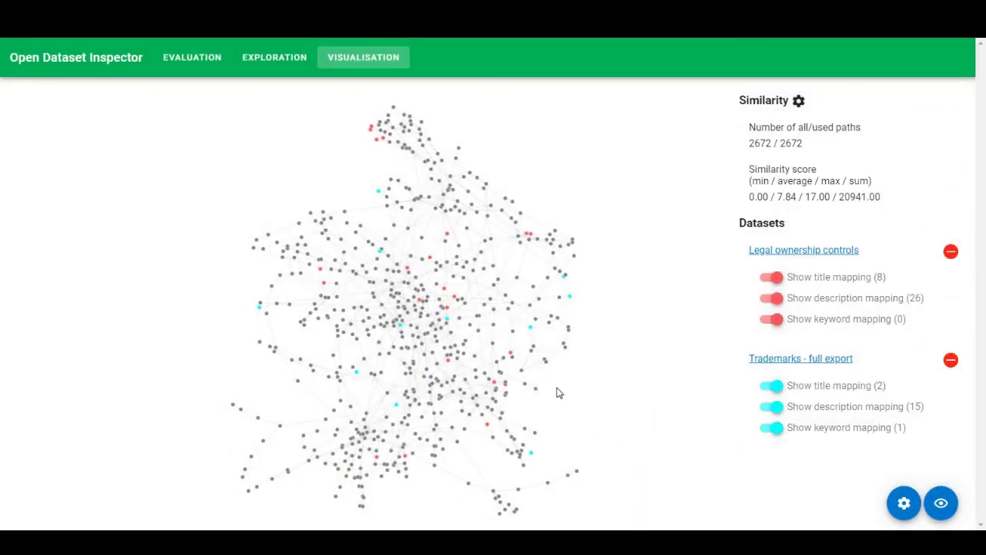
pyautogui.moveTo(755, 146); pyautogui.dragTo(773, 145)
pyautogui.click(754, 146)
pyautogui.moveTo(587, 399); pyautogui.dragTo(595, 382)
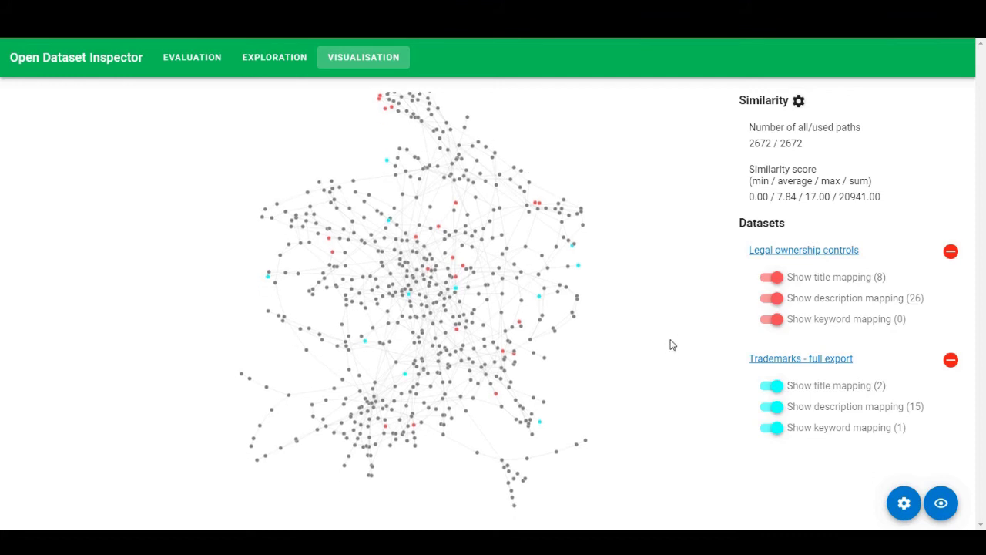
# Switch to the horizontal tree visualisation and examine the hierarchy and the labels and IDs of its nodes.
pyautogui.click(940, 502)
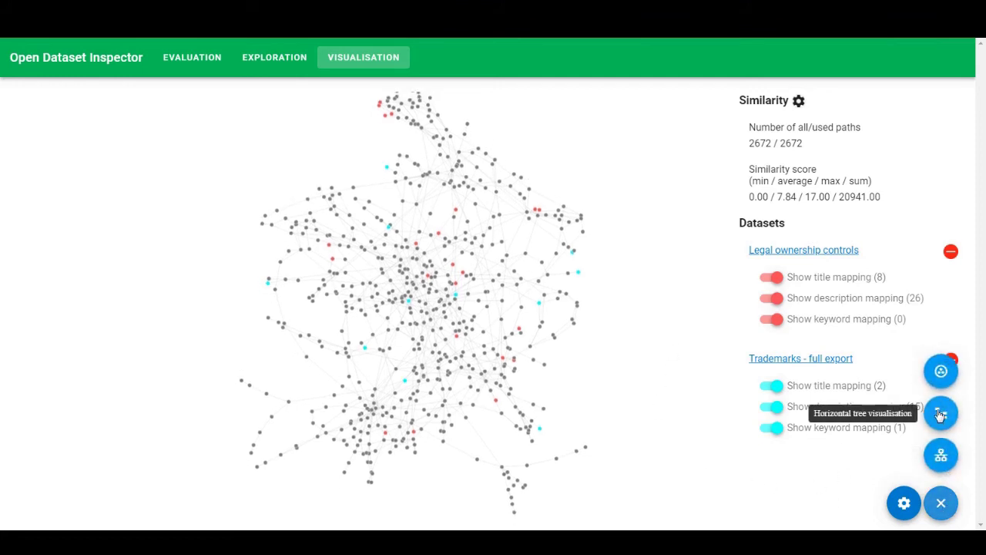
pyautogui.click(940, 413)
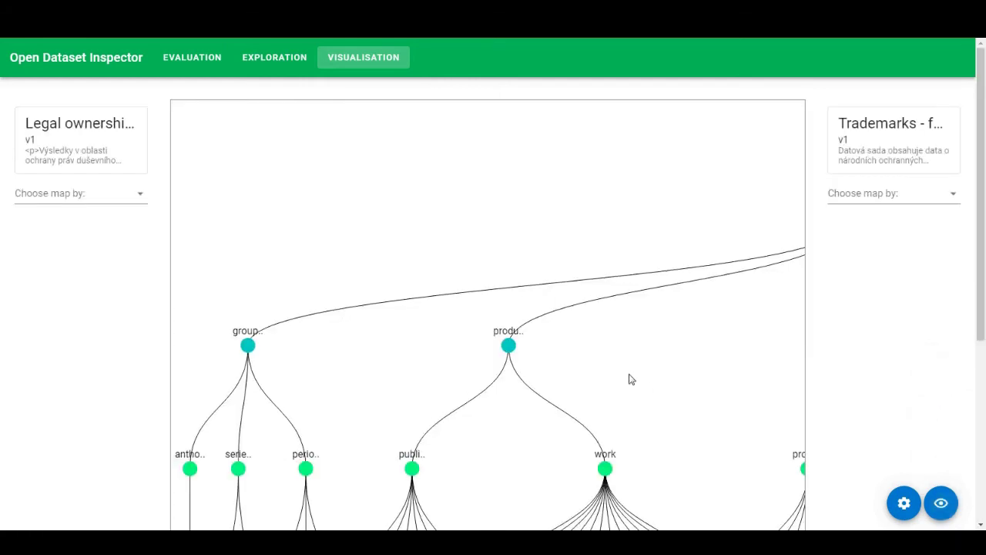
pyautogui.scroll(-6, 387, 306)
pyautogui.scroll(-5, 410, 300)
pyautogui.hscroll(5, 678, 396)
pyautogui.hscroll(-5, 579, 398)
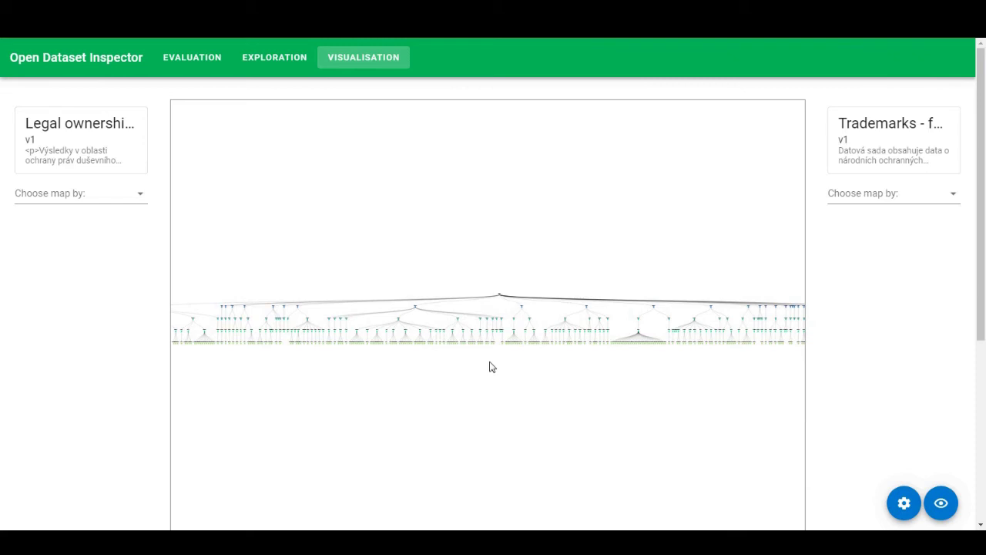
pyautogui.scroll(8, 489, 367)
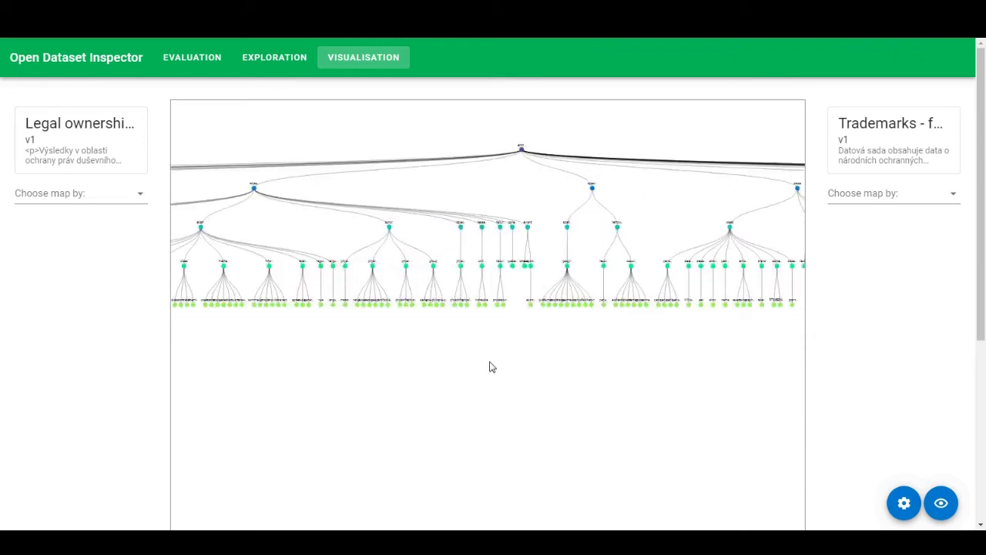
pyautogui.scroll(3, 507, 327)
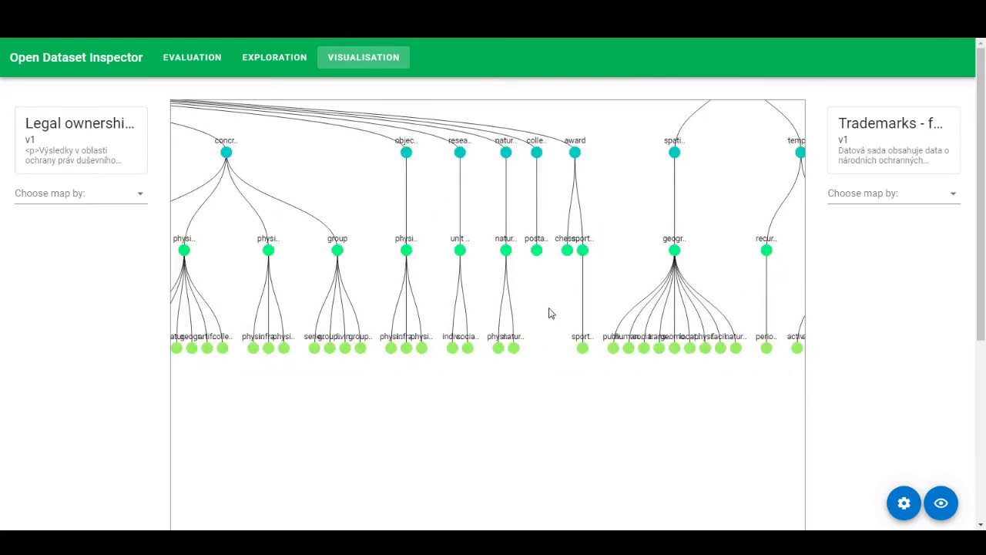
pyautogui.moveTo(502, 283)
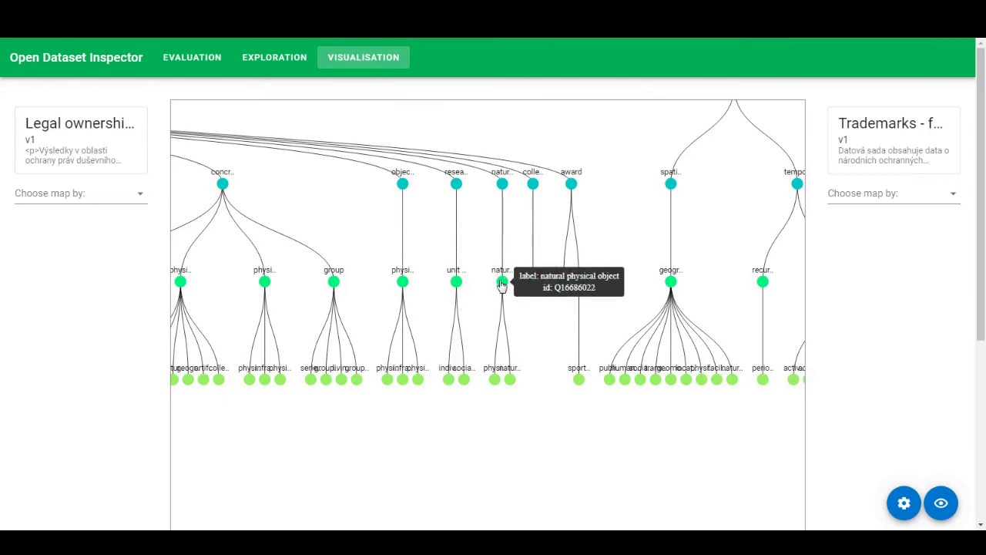
pyautogui.moveTo(403, 282)
# Set the map-by option to All for both the Legal ownership controls and Trademarks - full export datasets.
pyautogui.click(95, 198)
pyautogui.moveTo(81, 141)
pyautogui.click(35, 312)
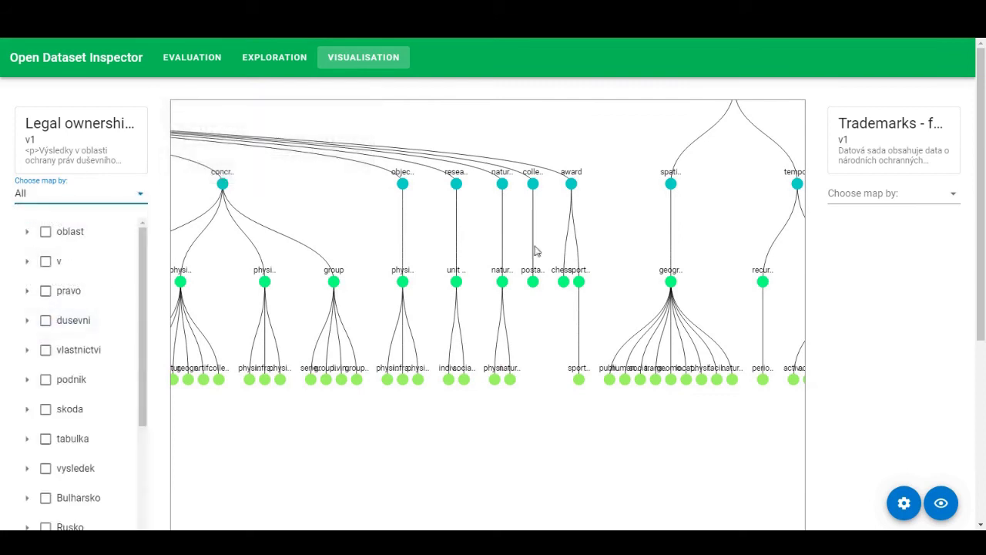
pyautogui.click(869, 201)
pyautogui.click(852, 314)
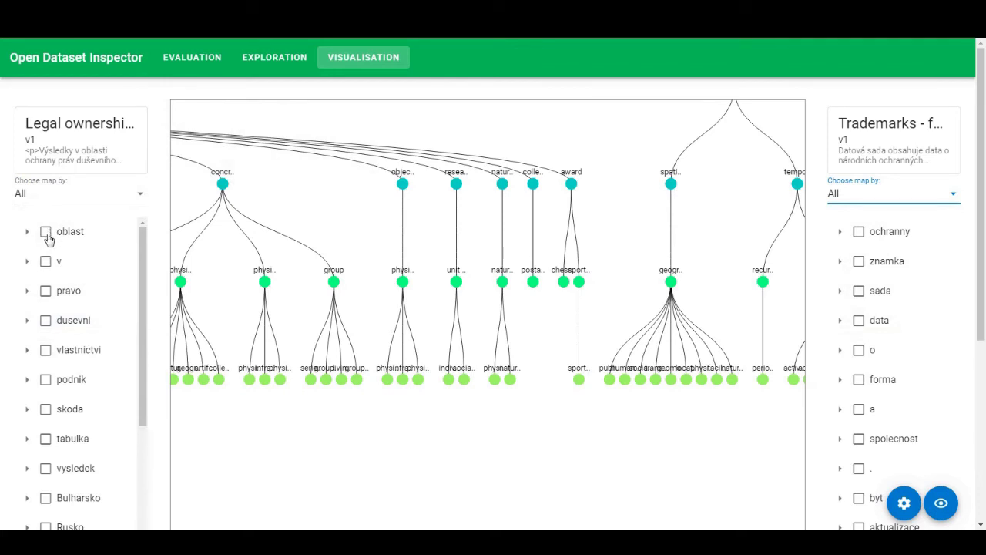
# Expand the oblast and pravo words in the Legal ownership controls mapping list to show their entities.
pyautogui.click(27, 232)
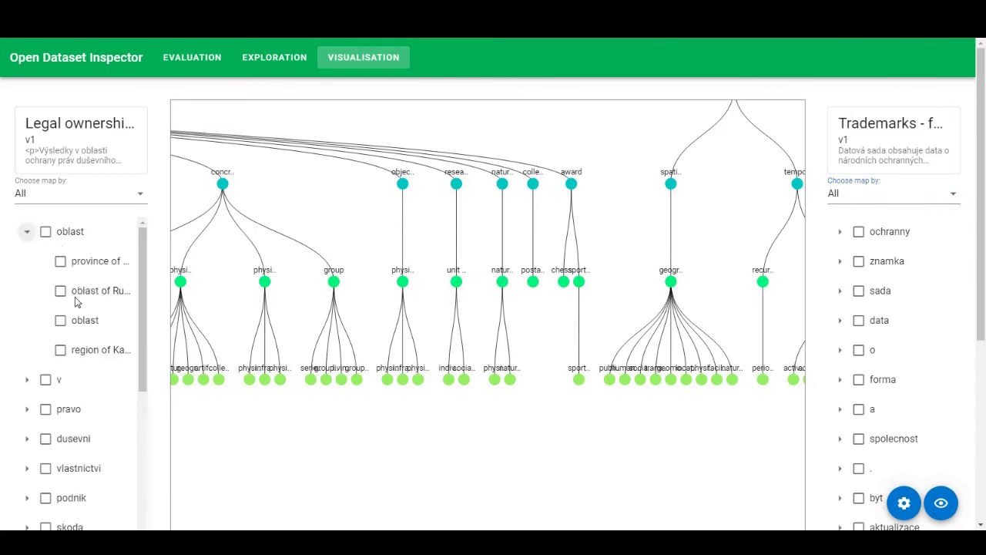
pyautogui.moveTo(145, 339); pyautogui.dragTo(145, 396)
pyautogui.click(27, 289)
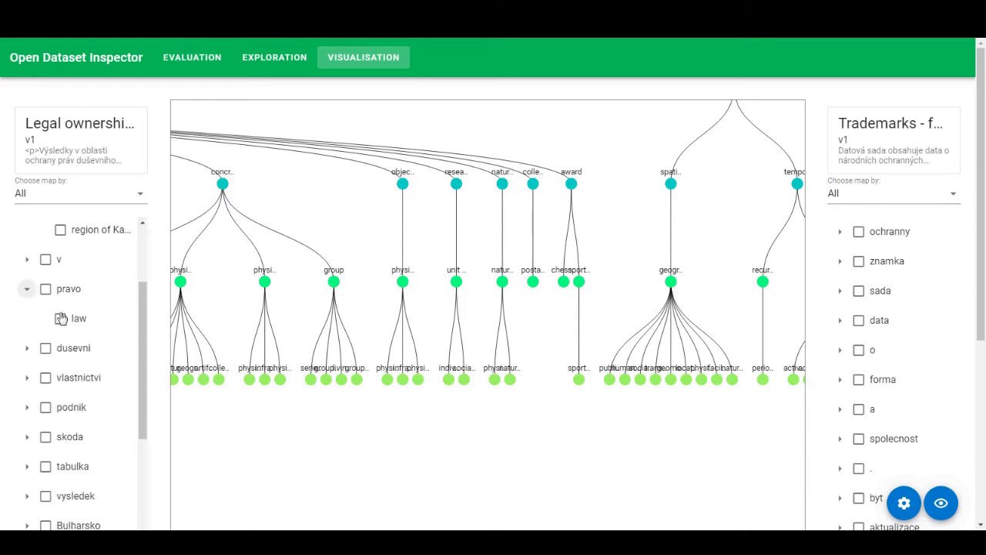
pyautogui.scroll(-3, 544, 311)
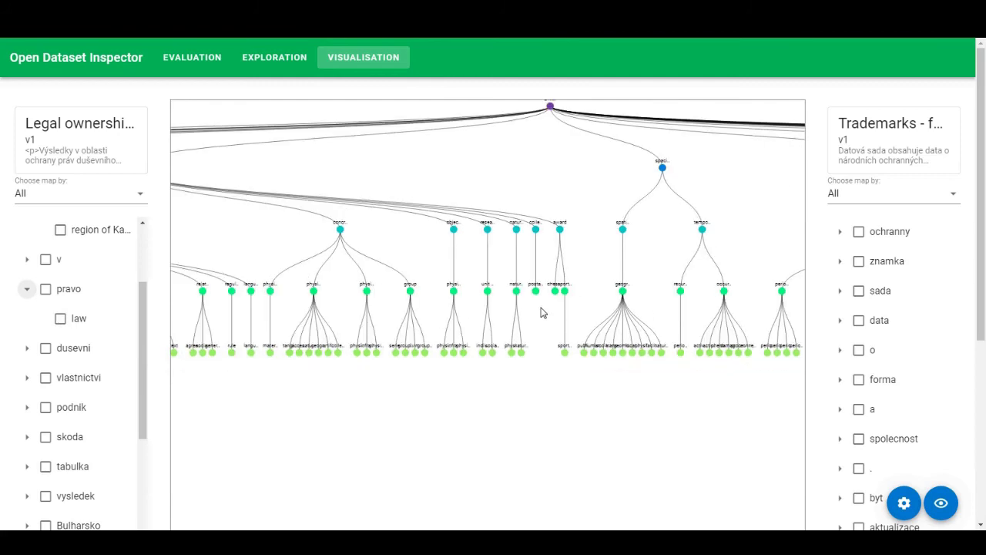
# View the list of available paths below the tree and close it without choosing one.
pyautogui.moveTo(976, 250); pyautogui.dragTo(979, 429)
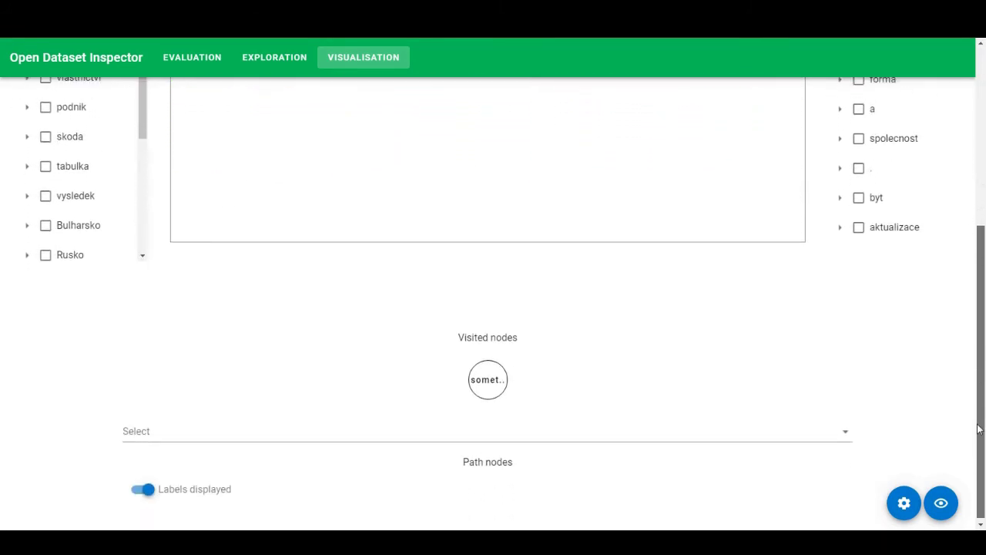
pyautogui.click(383, 433)
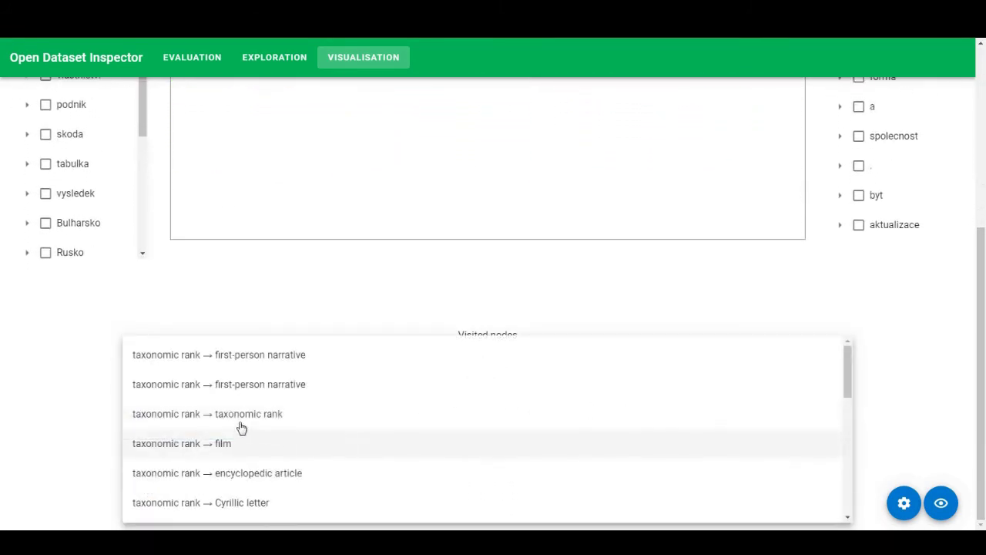
pyautogui.click(266, 290)
# Select the pravo mapping of Legal ownership controls and the trademark entity under ochranny of Trademarks - full export.
pyautogui.moveTo(972, 360); pyautogui.dragTo(962, 198)
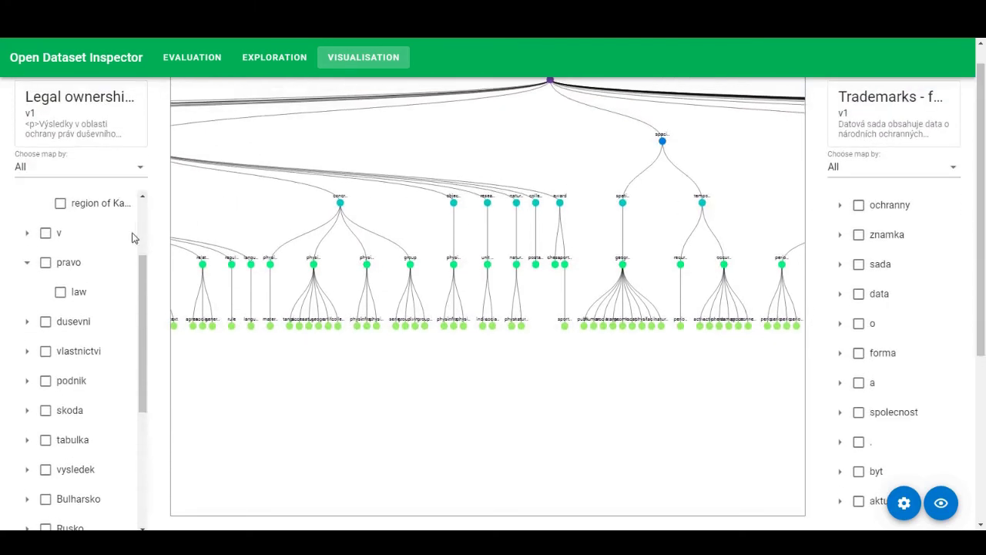
pyautogui.click(46, 262)
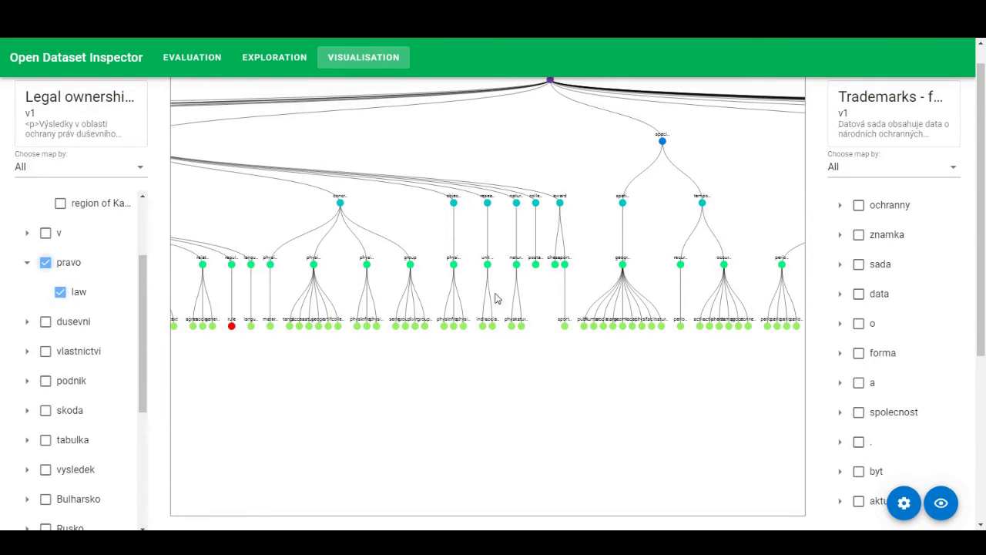
pyautogui.moveTo(977, 237); pyautogui.dragTo(977, 266)
pyautogui.click(840, 216)
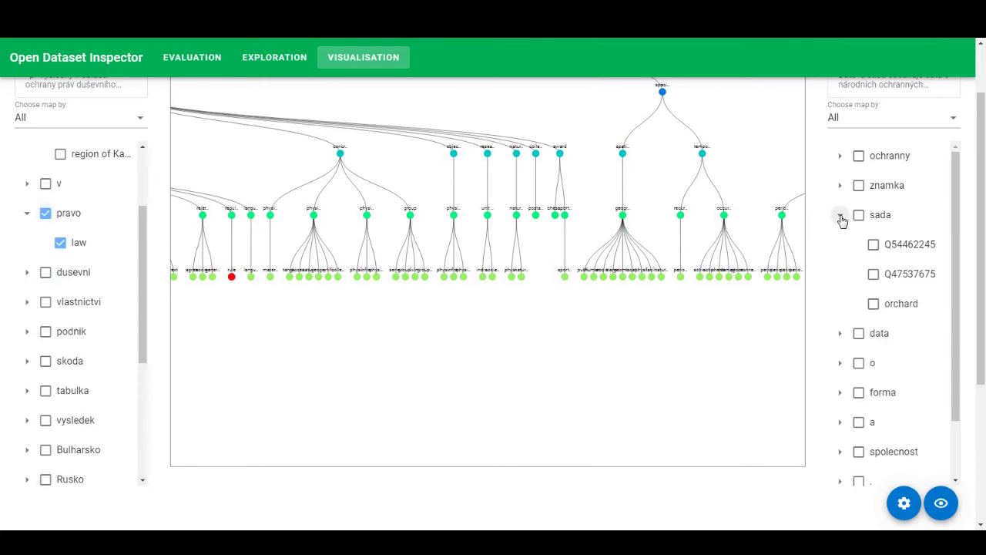
pyautogui.click(841, 216)
pyautogui.click(839, 157)
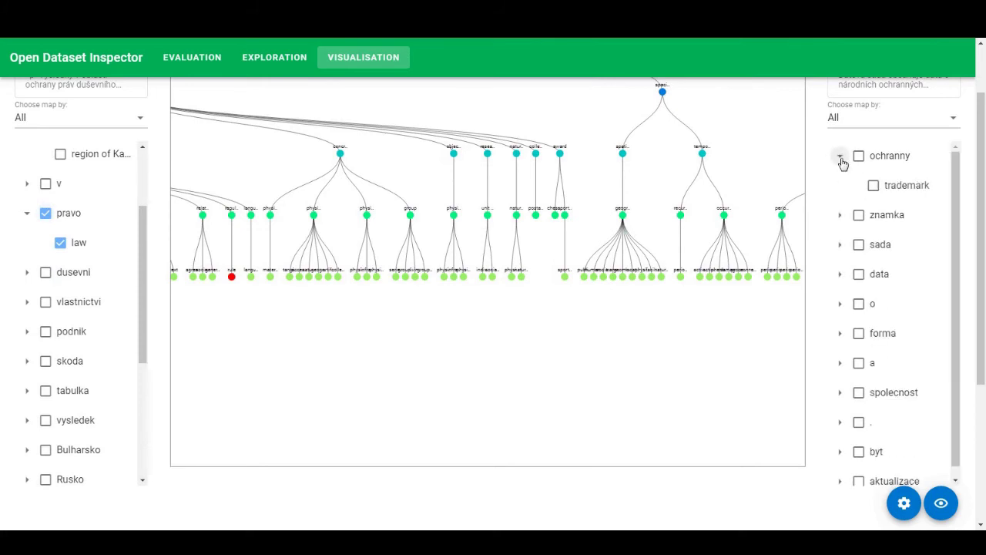
pyautogui.click(873, 186)
# Locate the highlighted nodes of the selected mappings in the tree and inspect their labels and IDs.
pyautogui.moveTo(336, 333); pyautogui.dragTo(532, 322)
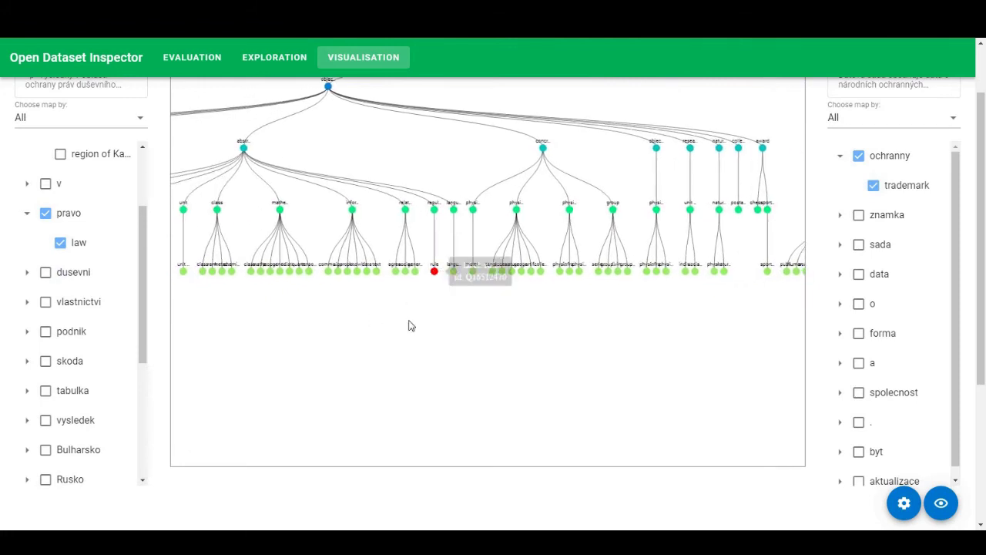
pyautogui.moveTo(443, 328); pyautogui.dragTo(598, 346)
pyautogui.moveTo(475, 348); pyautogui.dragTo(625, 361)
pyautogui.moveTo(401, 322)
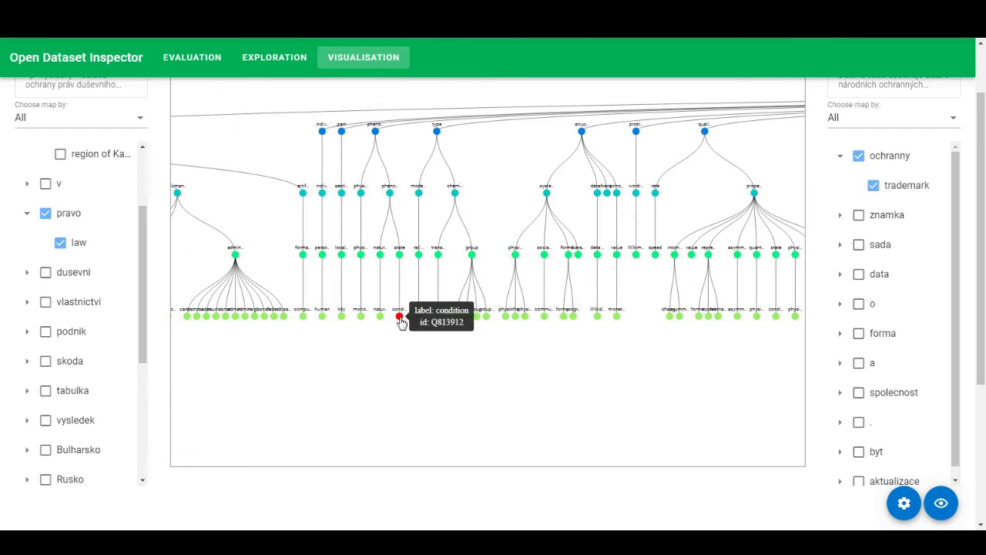
# Follow the tree's lowest level across its branches to find the remaining highlighted nodes of the selected mappings.
pyautogui.moveTo(331, 347); pyautogui.dragTo(794, 351)
pyautogui.moveTo(626, 353); pyautogui.dragTo(359, 347)
pyautogui.moveTo(722, 360); pyautogui.dragTo(419, 357)
pyautogui.moveTo(662, 370); pyautogui.dragTo(408, 355)
pyautogui.moveTo(707, 348); pyautogui.dragTo(343, 354)
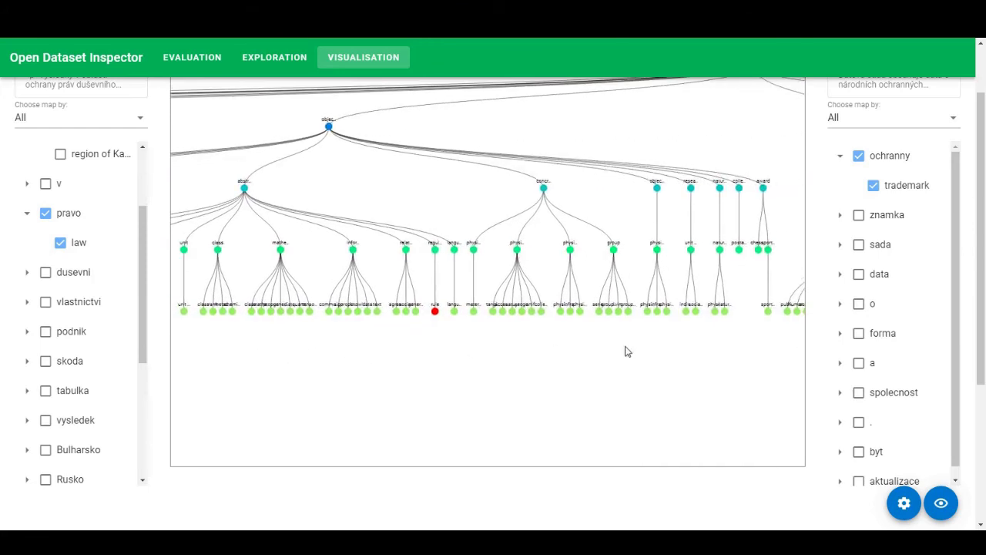
pyautogui.moveTo(608, 355); pyautogui.dragTo(473, 403)
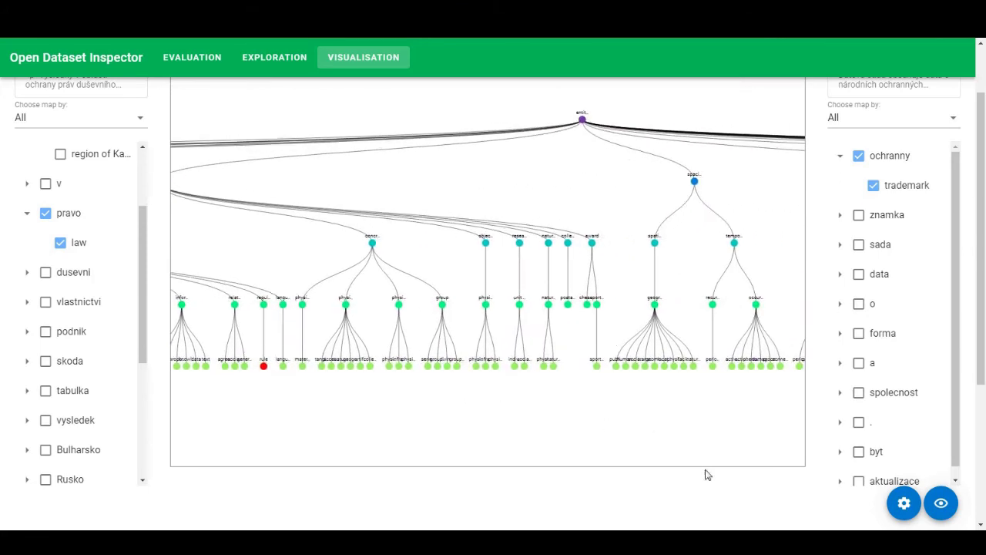
# Switch to the nested-circle visualisation and view the arrows linking the selected mappings to its circles.
pyautogui.moveTo(941, 505)
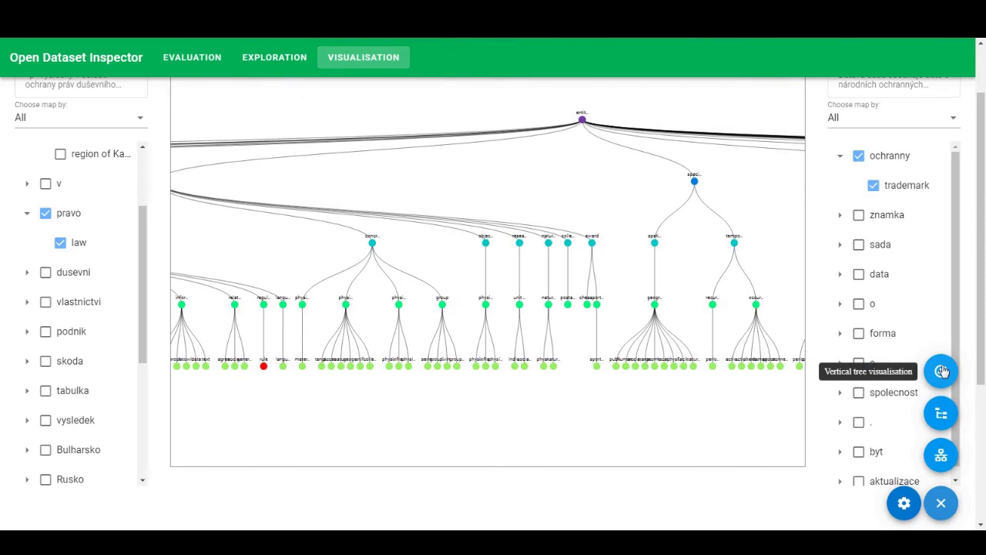
pyautogui.click(942, 370)
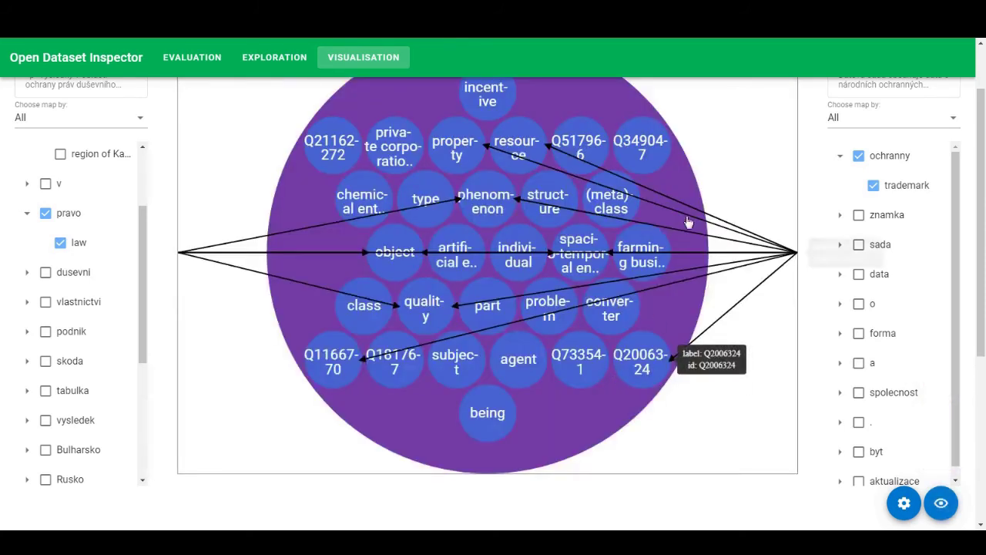
pyautogui.moveTo(977, 275); pyautogui.dragTo(984, 235)
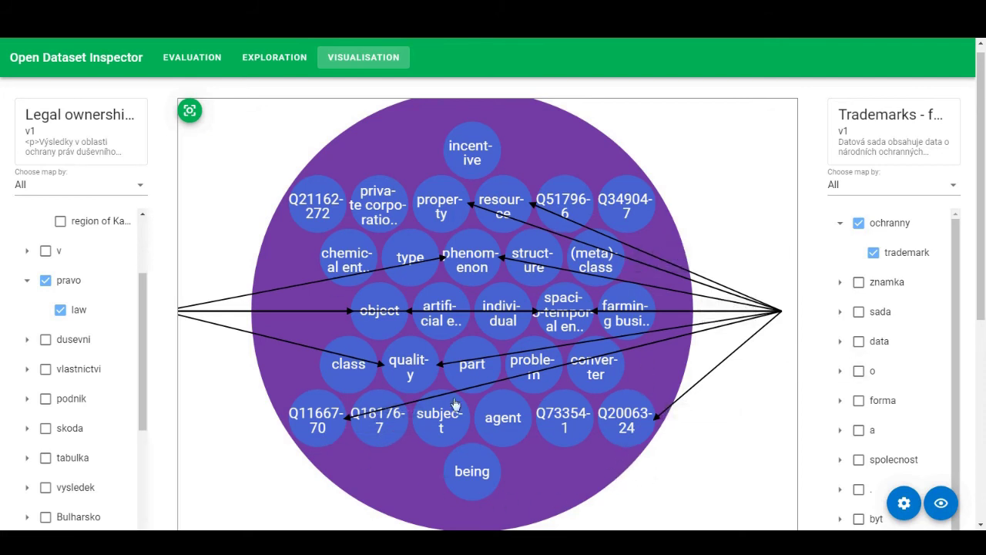
# Deselect the pravo mapping of Legal ownership controls and the ochranny mapping of Trademarks - full export.
pyautogui.click(44, 280)
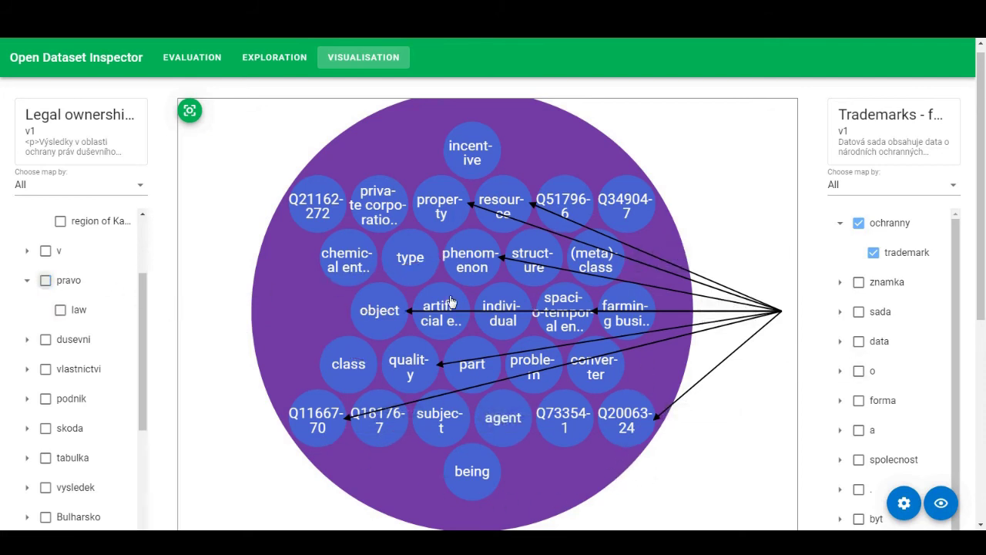
pyautogui.click(858, 225)
pyautogui.click(859, 225)
pyautogui.click(858, 226)
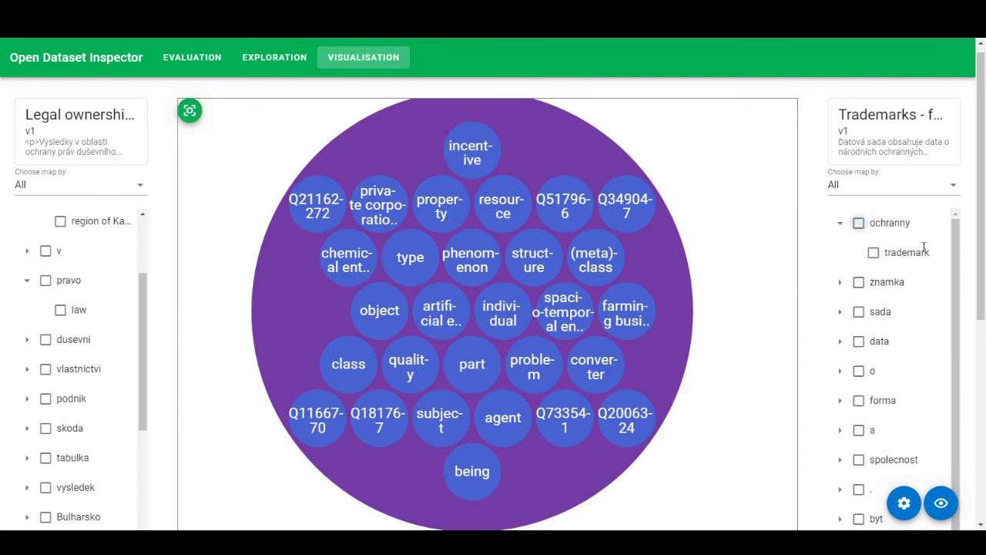
# Collapse the ochranny, pravo and oblast words in the two datasets' mapping lists.
pyautogui.click(839, 223)
pyautogui.click(26, 279)
pyautogui.scroll(2, 25, 281)
pyautogui.click(27, 223)
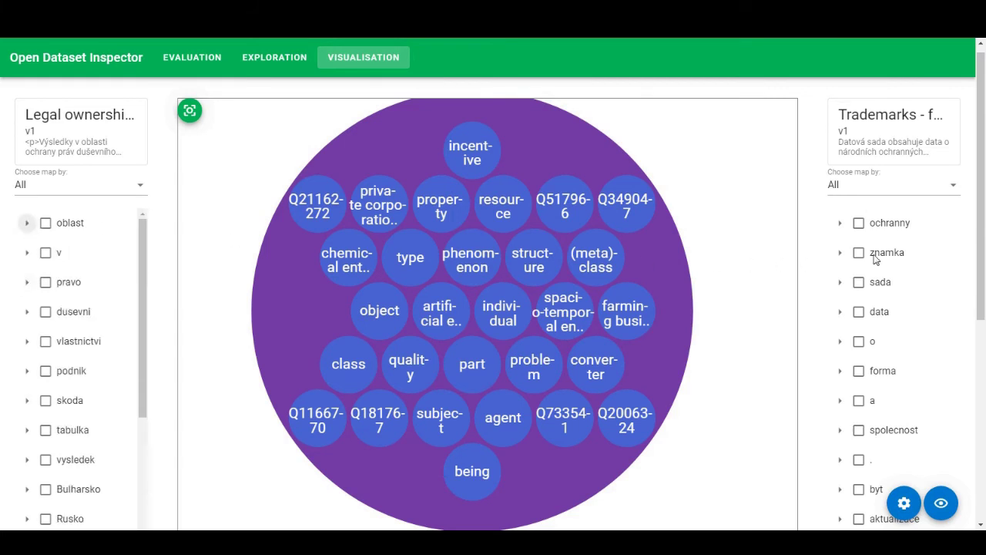
# Set the level of descendants in the view to 2 and inspect the nested circles.
pyautogui.moveTo(976, 224); pyautogui.dragTo(948, 431)
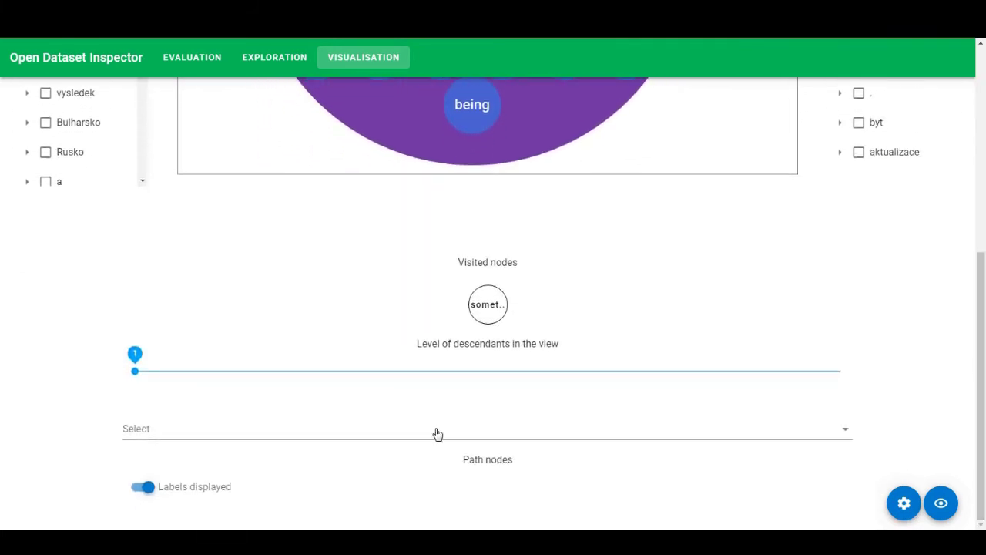
pyautogui.click(135, 361)
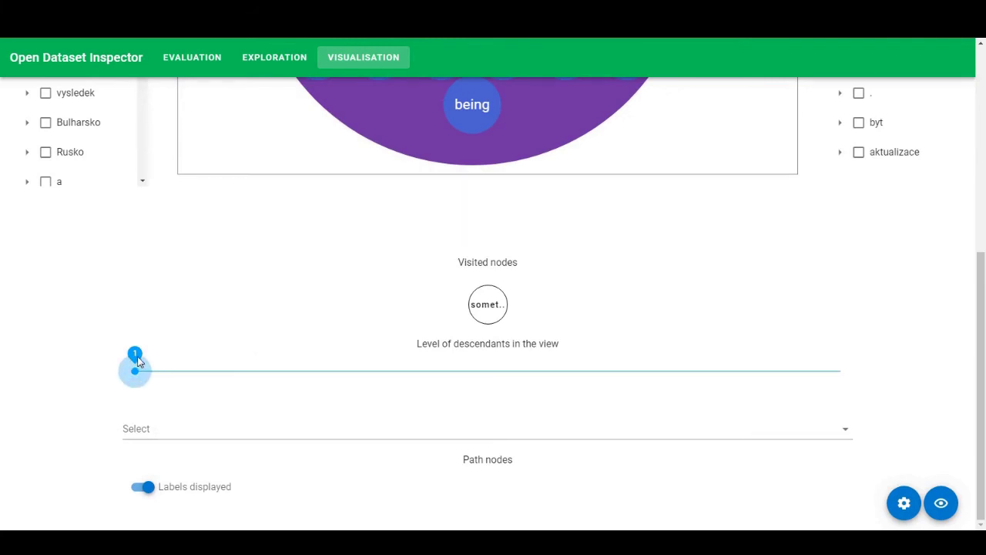
pyautogui.moveTo(191, 372); pyautogui.dragTo(334, 356)
pyautogui.scroll(3, 334, 351)
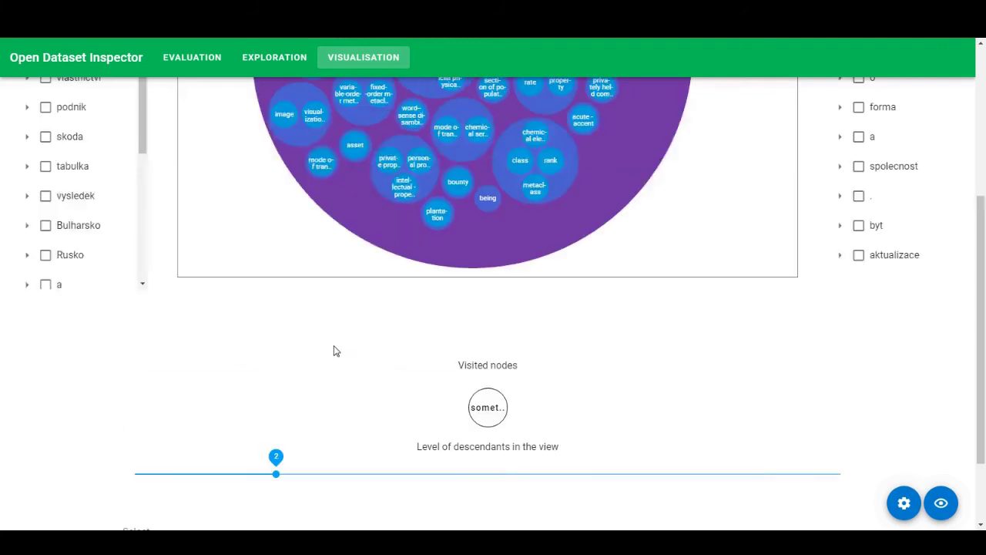
pyautogui.scroll(2, 425, 346)
pyautogui.scroll(1, 494, 285)
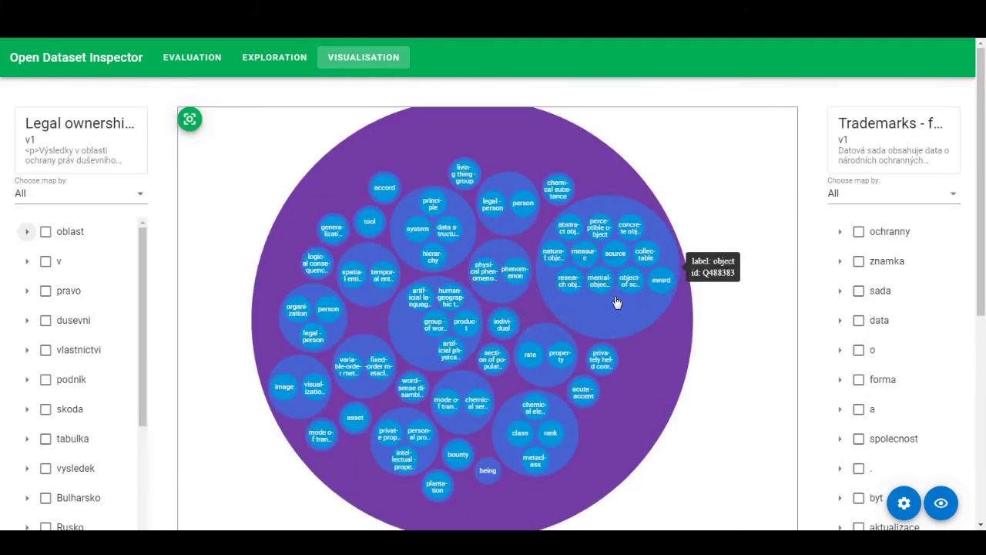
pyautogui.moveTo(981, 209); pyautogui.dragTo(980, 222)
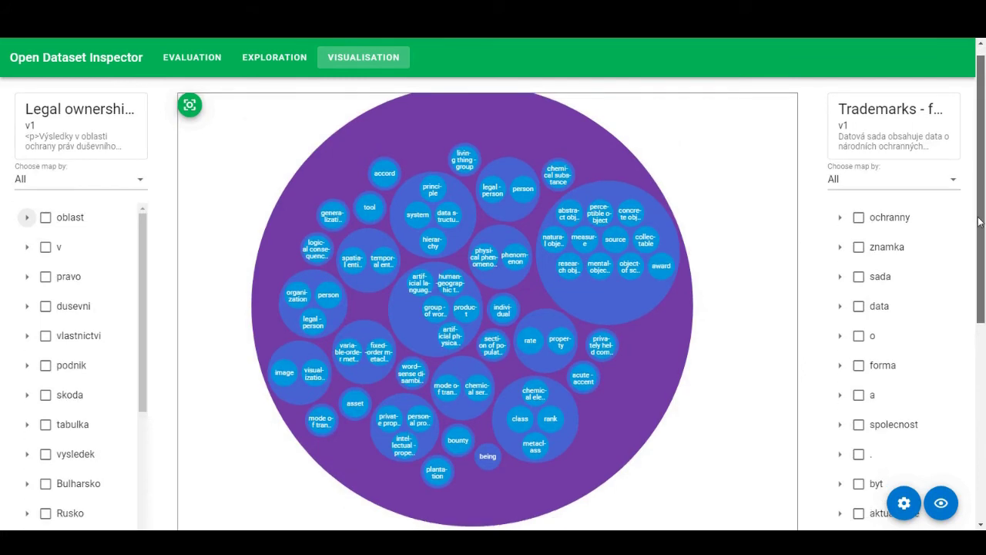
# Try 4 as the level of descendants in the view, and return it to 2.
pyautogui.scroll(-3, 963, 247)
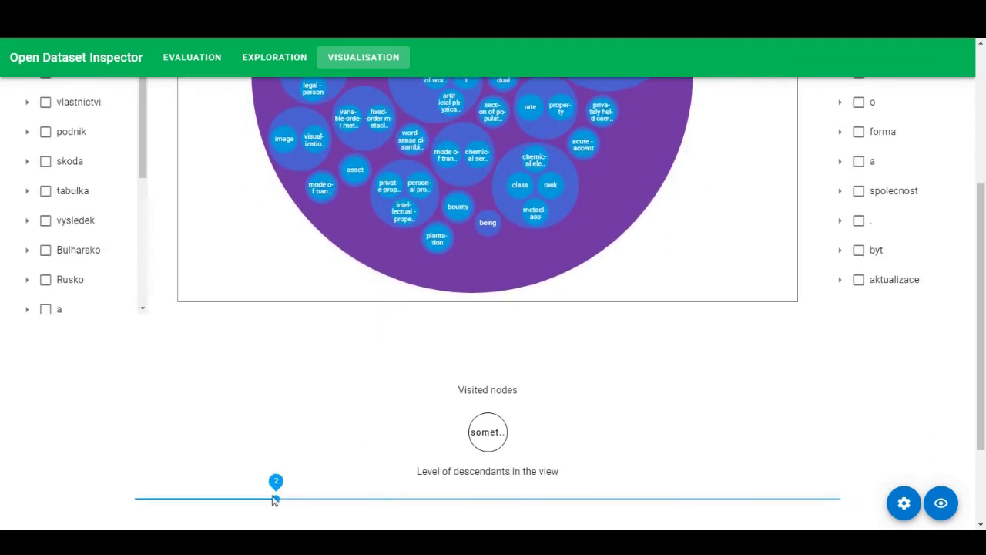
pyautogui.moveTo(276, 499); pyautogui.dragTo(570, 504)
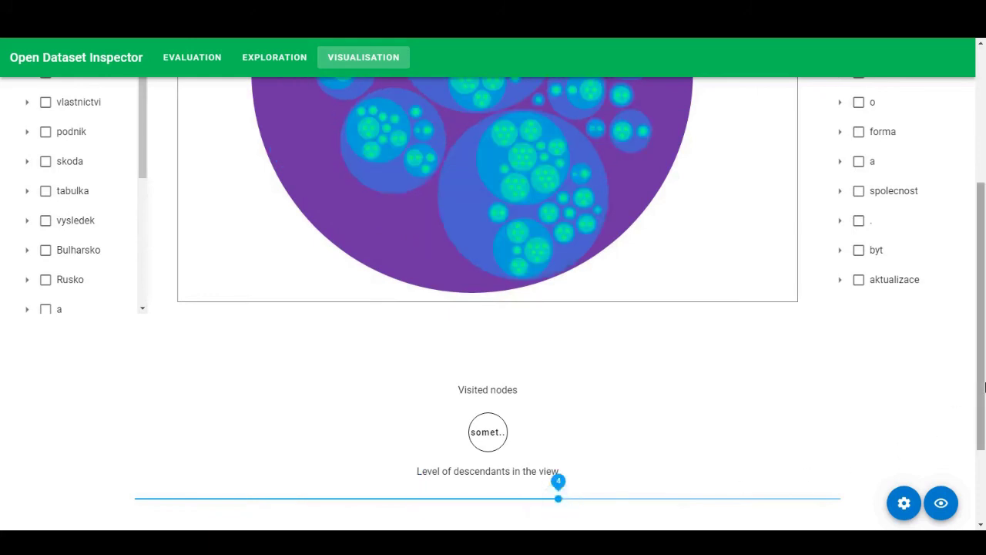
pyautogui.moveTo(980, 414)
pyautogui.mouseDown()
pyautogui.moveTo(982, 295)
pyautogui.moveTo(983, 426)
pyautogui.mouseUp()
pyautogui.moveTo(558, 454); pyautogui.dragTo(284, 462)
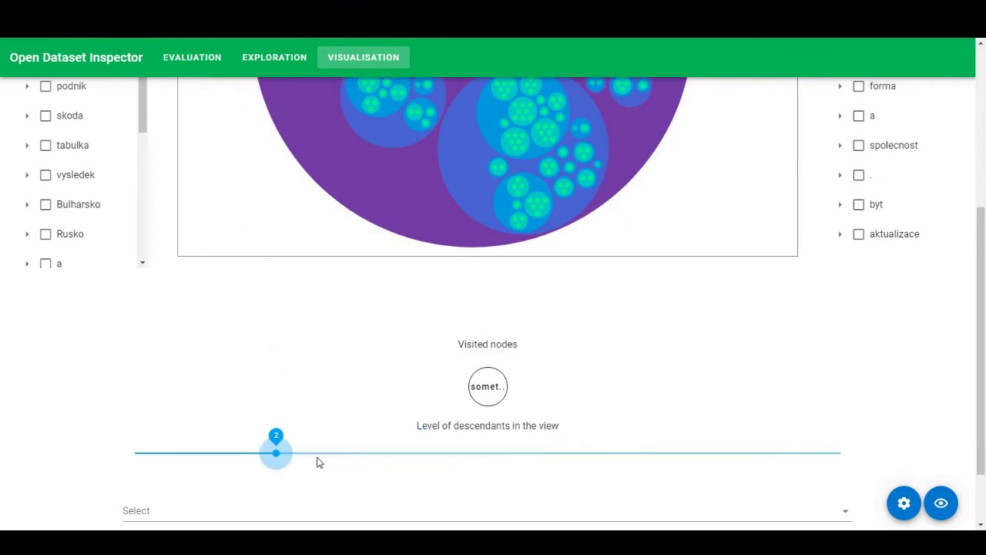
# Browse the list of available paths below the circle visualisation and close it without choosing one.
pyautogui.scroll(-2, 962, 423)
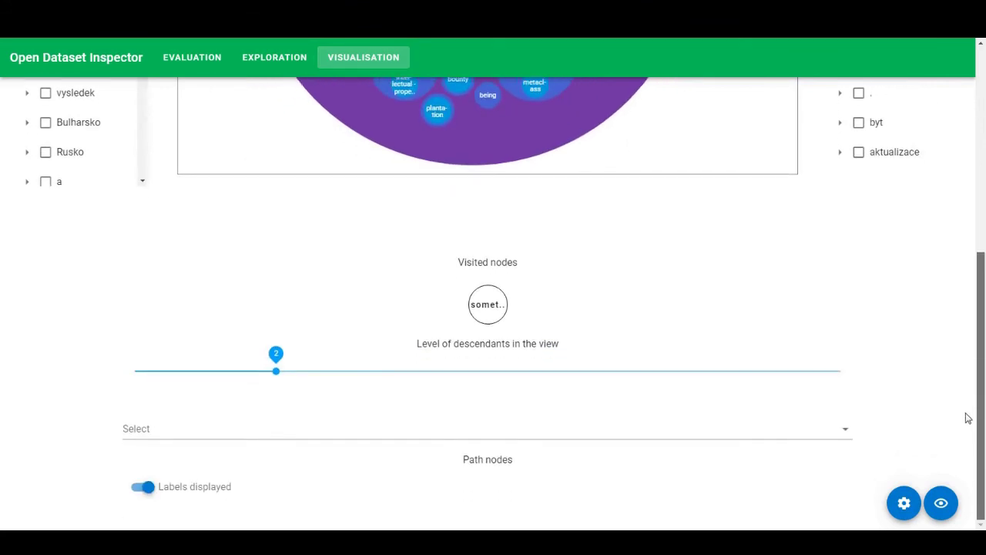
pyautogui.click(614, 437)
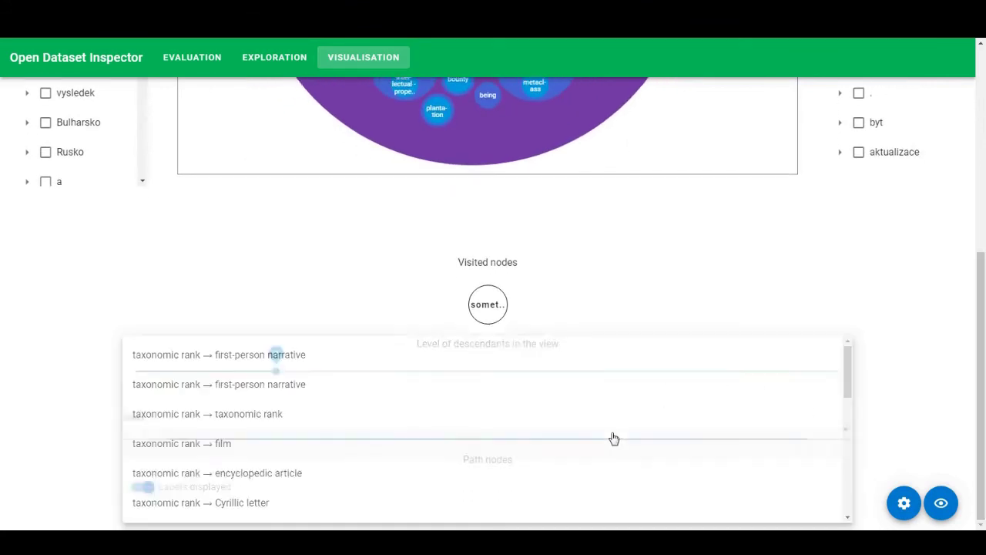
pyautogui.scroll(-1, 487, 423)
pyautogui.scroll(-2, 487, 422)
pyautogui.scroll(2, 487, 423)
pyautogui.click(910, 394)
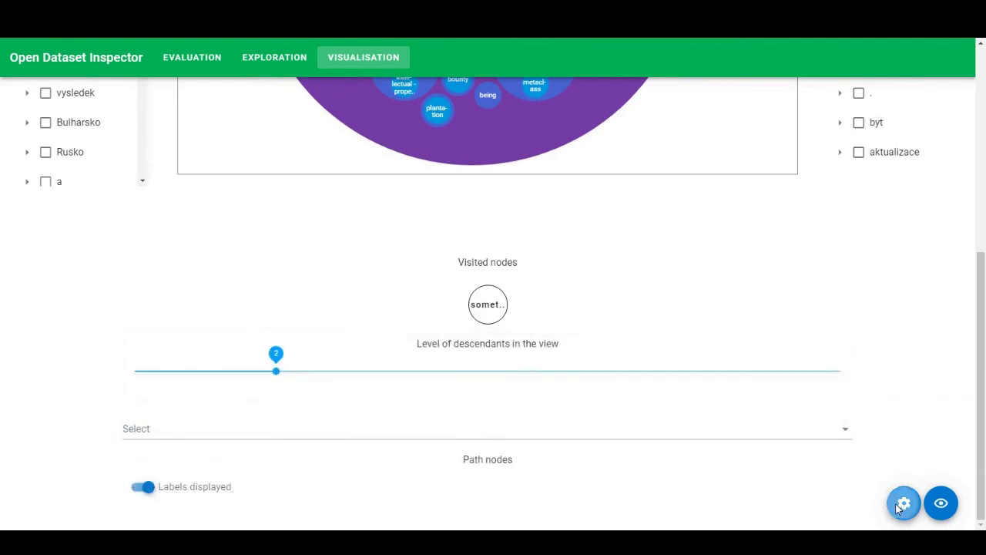
# Configure the similarity to use the Shorted paths calculation method with a maximum path length of 4, and accept the changes.
pyautogui.click(904, 503)
pyautogui.click(637, 204)
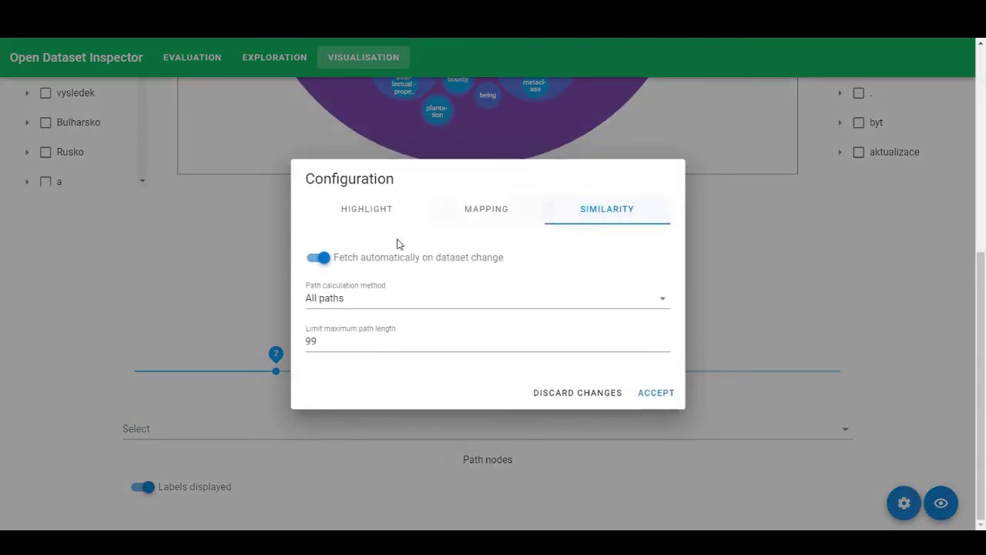
pyautogui.click(369, 300)
pyautogui.click(363, 326)
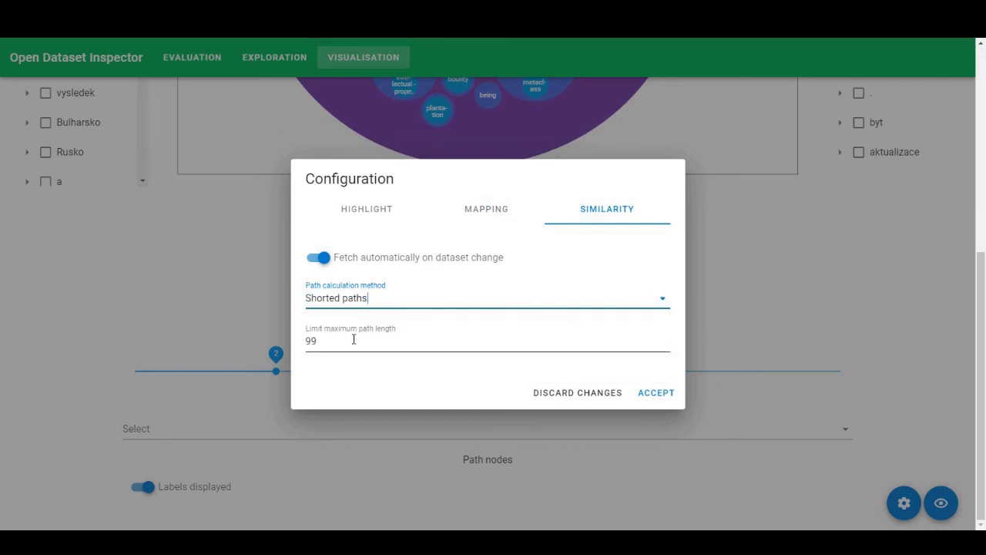
pyautogui.moveTo(352, 339); pyautogui.dragTo(301, 341)
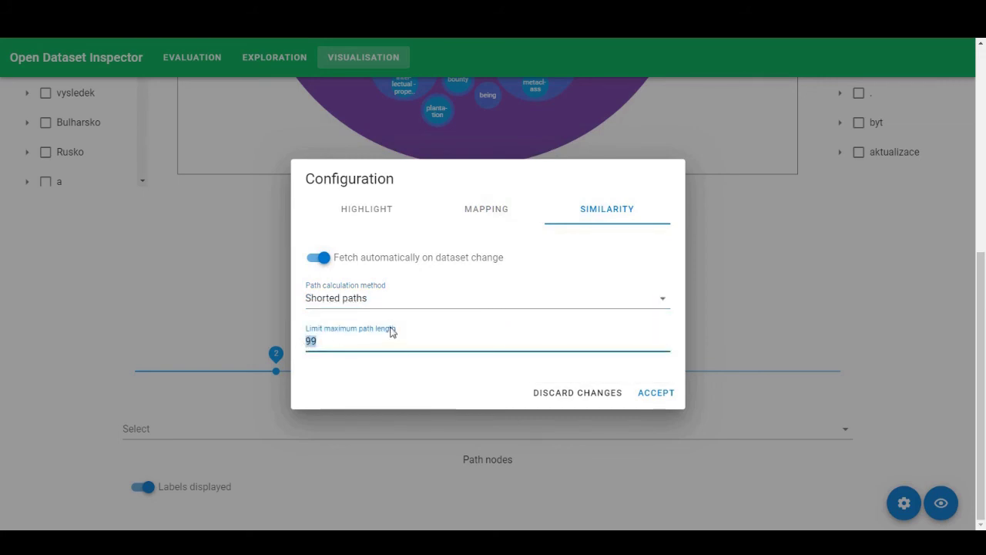
pyautogui.click(653, 396)
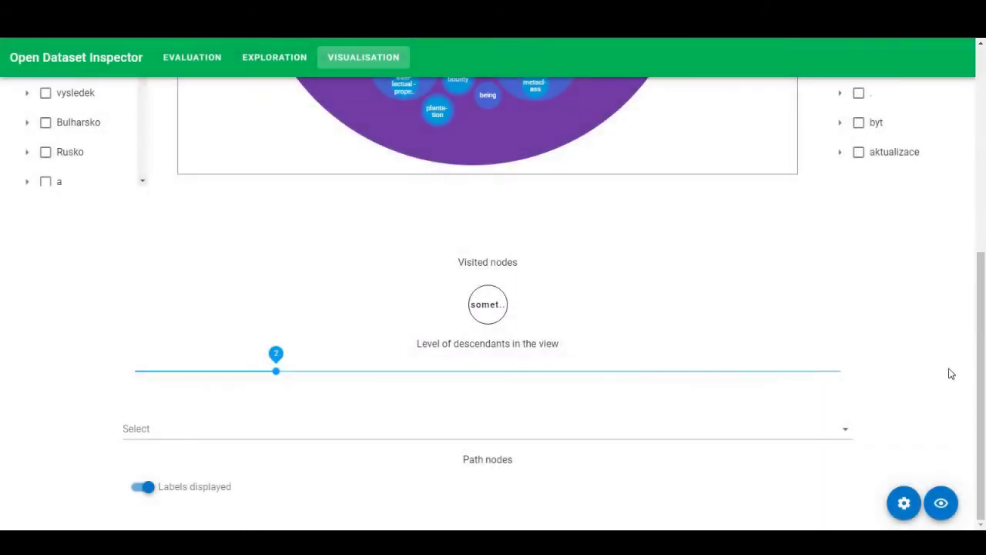
# Choose the law → trademark path from the list of available paths.
pyautogui.moveTo(980, 362)
pyautogui.mouseDown()
pyautogui.moveTo(984, 177)
pyautogui.moveTo(971, 372)
pyautogui.mouseUp()
pyautogui.click(806, 432)
pyautogui.scroll(-2, 325, 402)
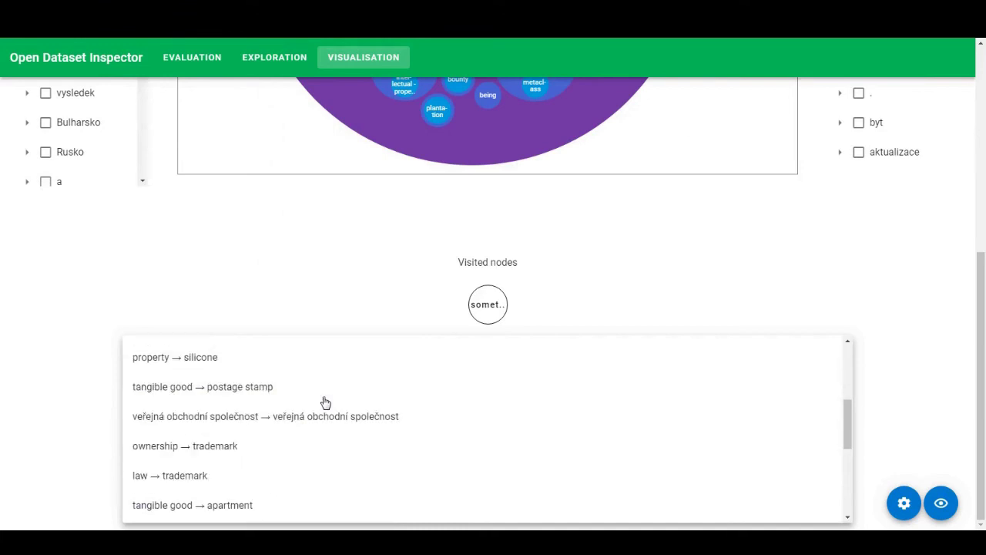
pyautogui.click(214, 483)
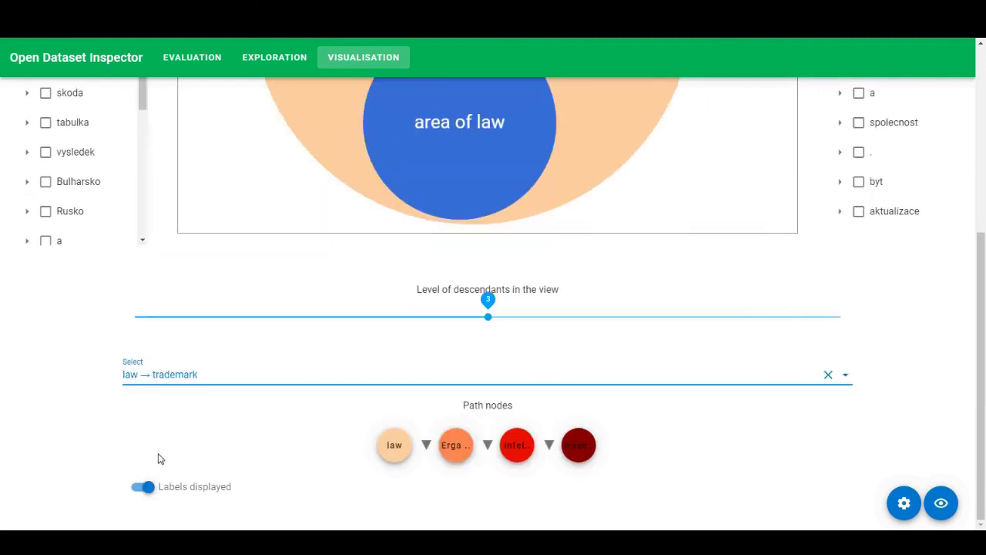
# Display the chosen path by its keywords, and return it to displaying labels.
pyautogui.click(146, 487)
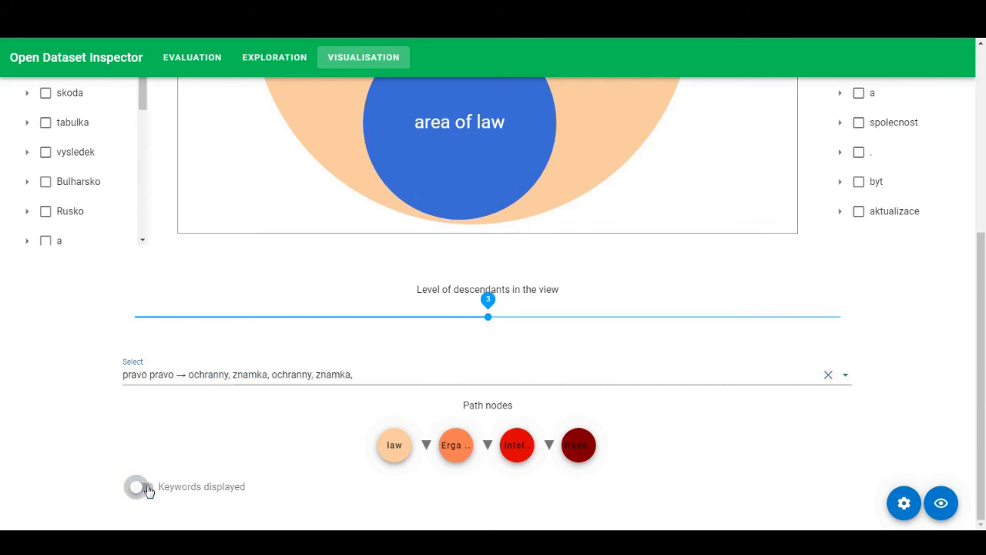
pyautogui.click(146, 488)
pyautogui.click(147, 489)
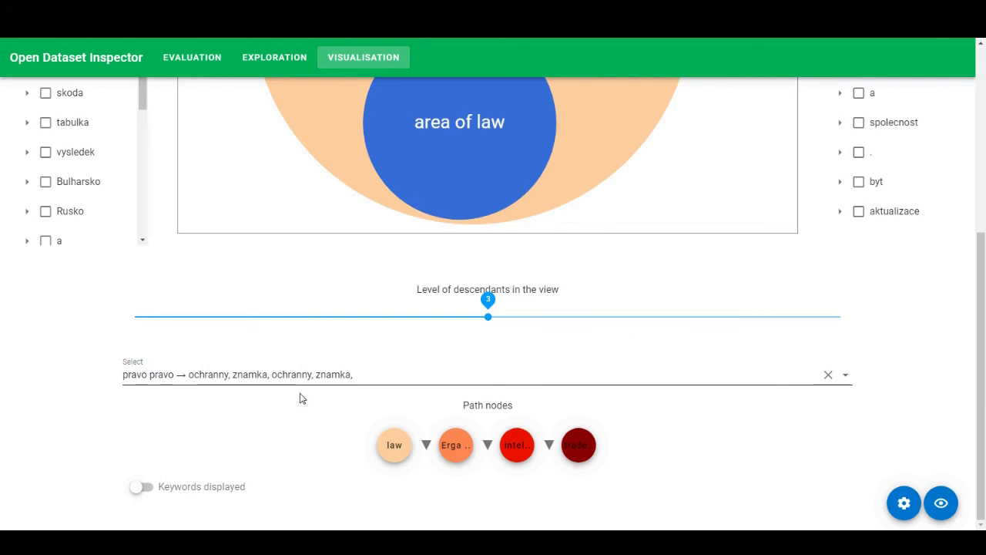
pyautogui.click(139, 483)
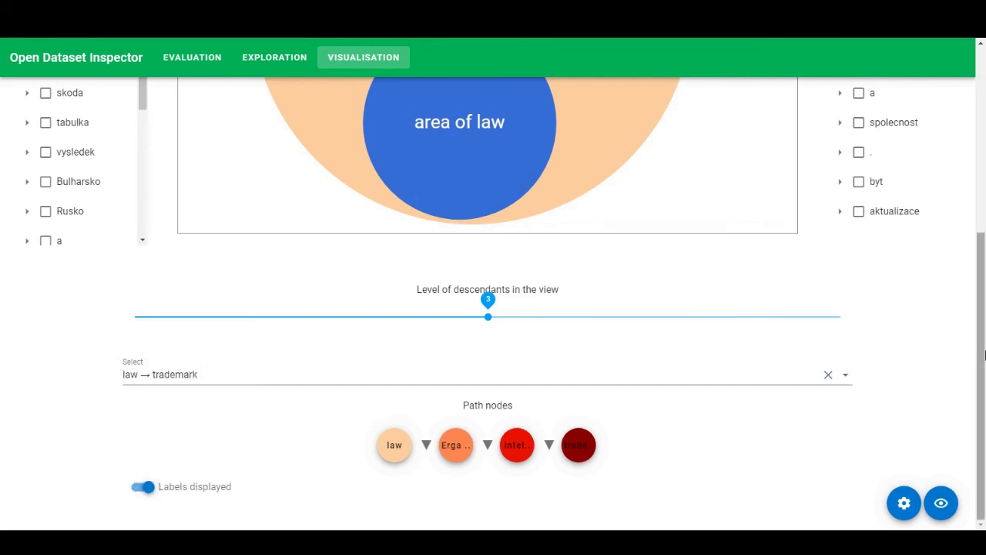
# Examine the law → trademark path in the circle visualisation and compare it with its path nodes.
pyautogui.moveTo(985, 355); pyautogui.dragTo(985, 181)
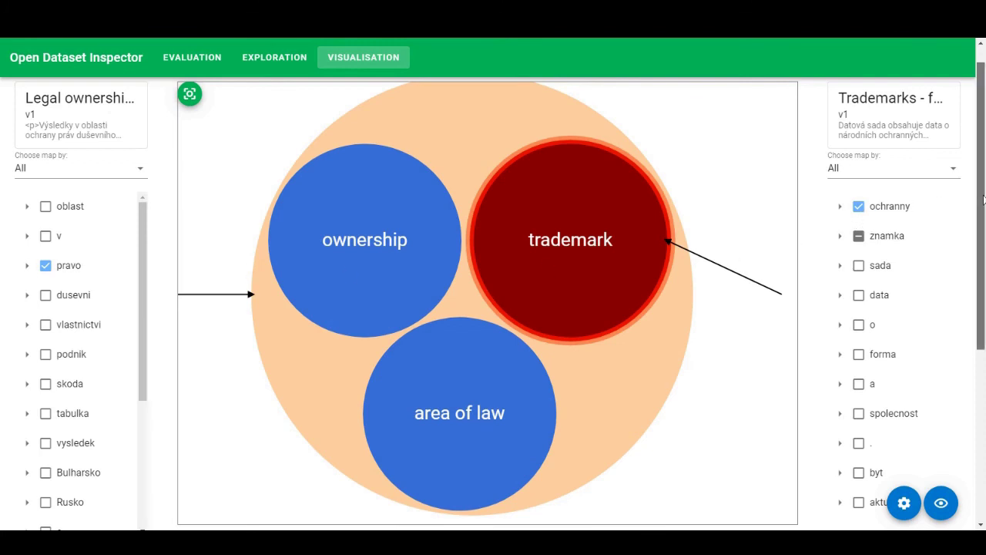
pyautogui.scroll(-4, 984, 200)
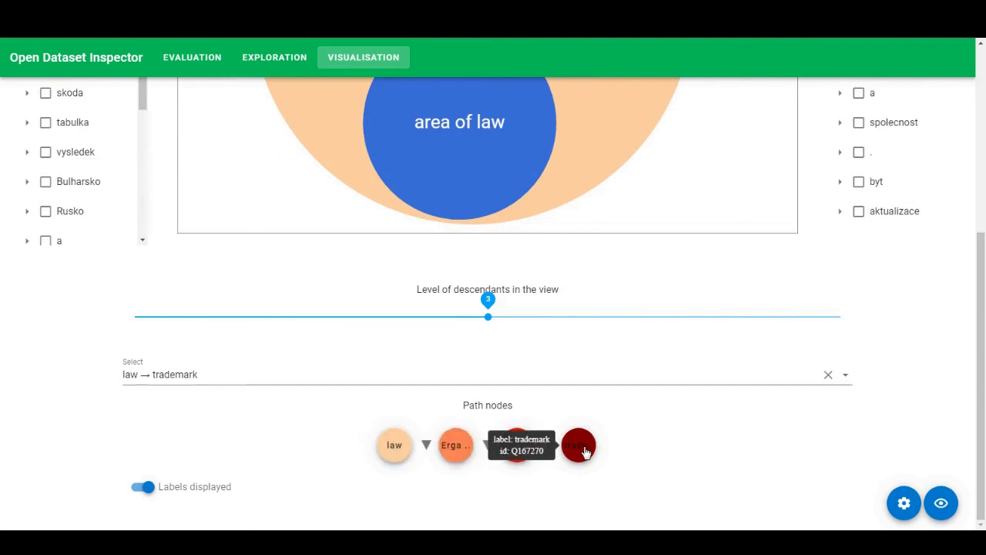
pyautogui.scroll(4, 981, 364)
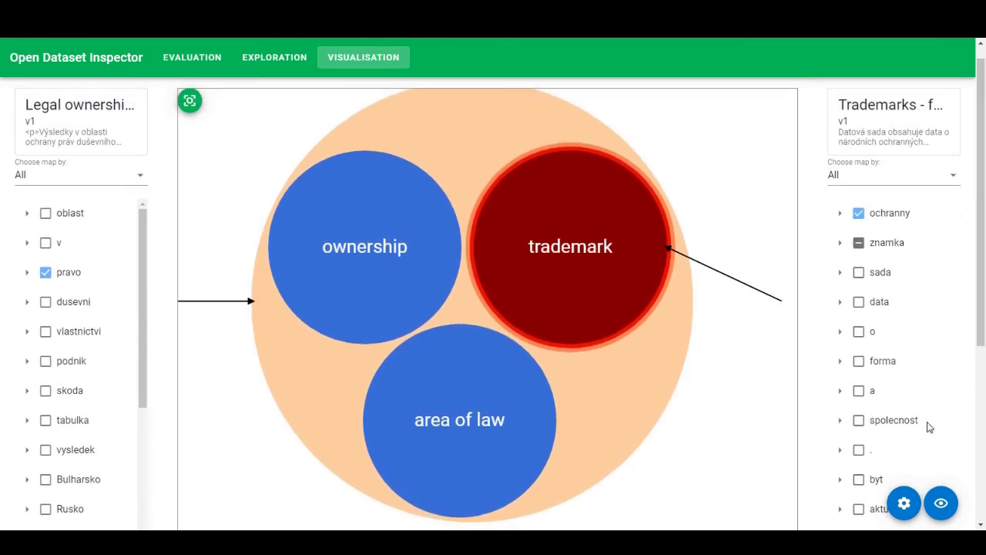
# Switch to the graph visualisation, limit the similarity's maximum path length to 2 and check the number of used paths.
pyautogui.click(940, 507)
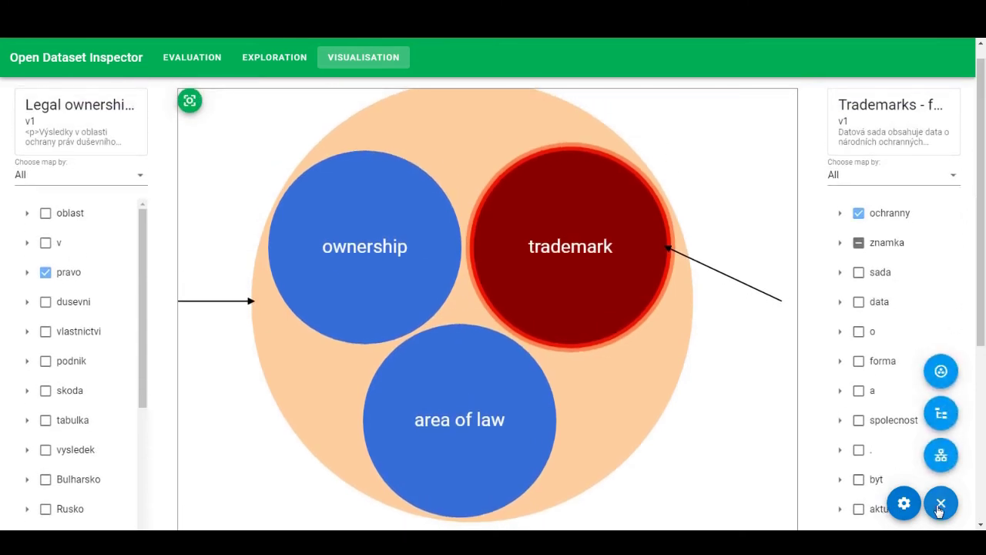
pyautogui.click(941, 456)
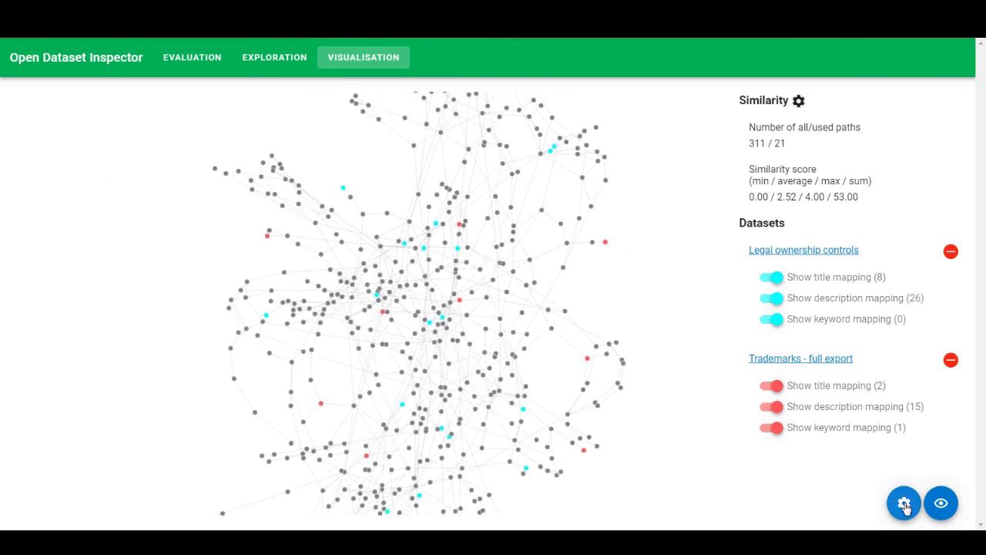
pyautogui.click(904, 505)
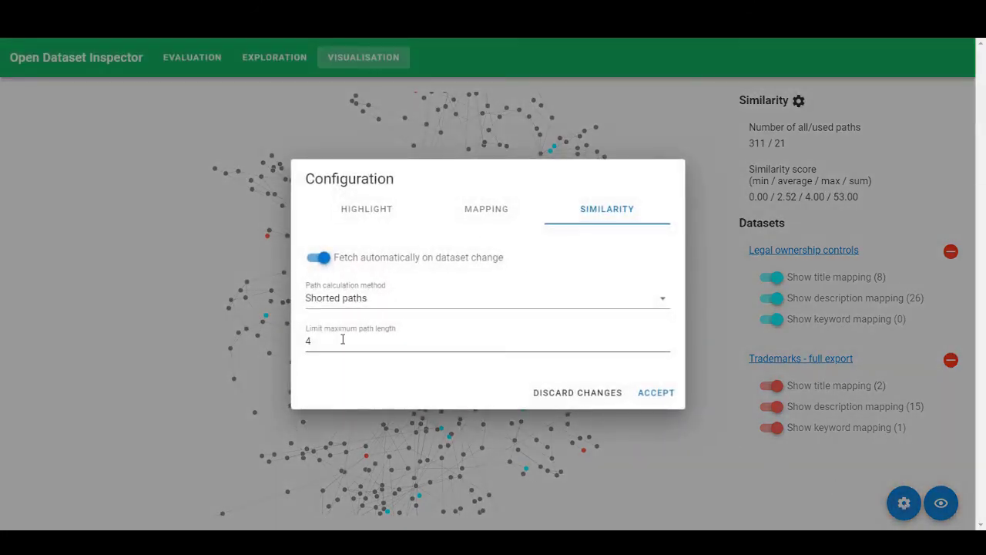
pyautogui.click(308, 341)
pyautogui.press('BackSpace')
pyautogui.write('e')
pyautogui.press('BackSpace')
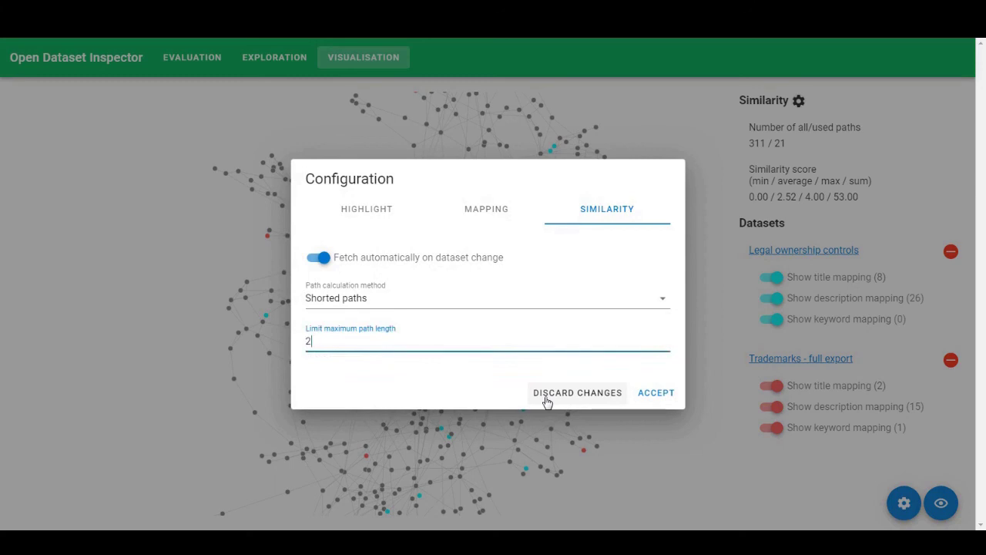
pyautogui.click(660, 399)
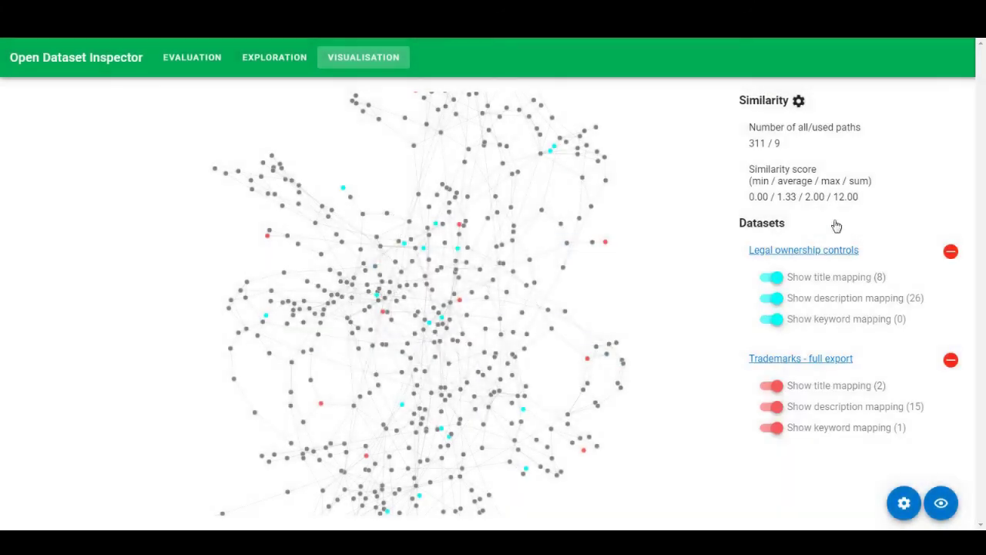
pyautogui.doubleClick(777, 144)
# Limit the similarity's maximum path length to 1 and accept the changes.
pyautogui.click(904, 503)
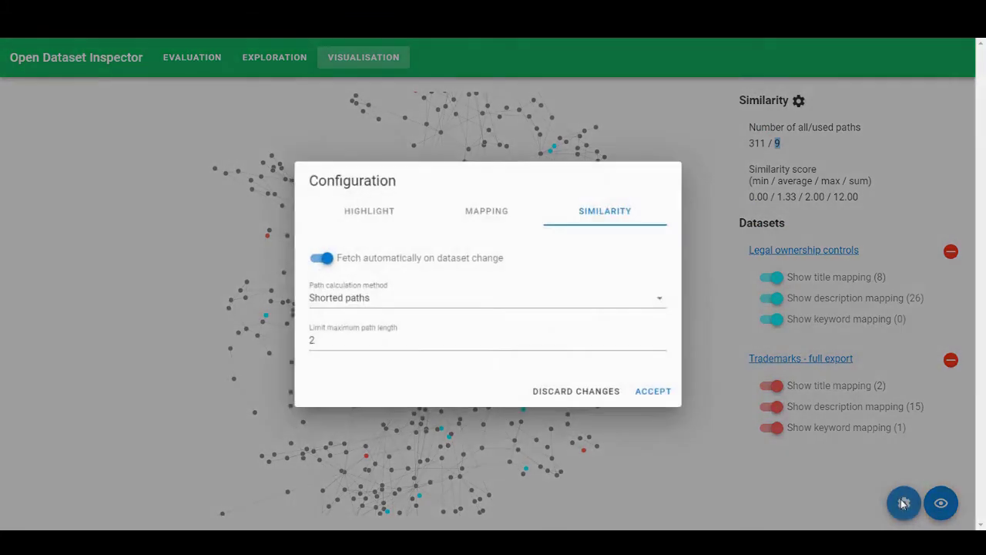
pyautogui.click(308, 341)
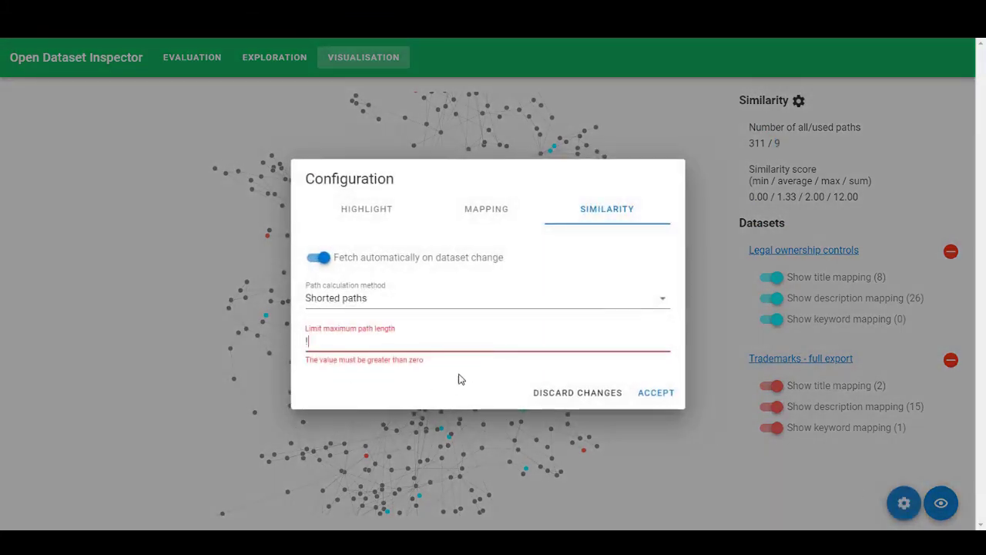
pyautogui.write('1')
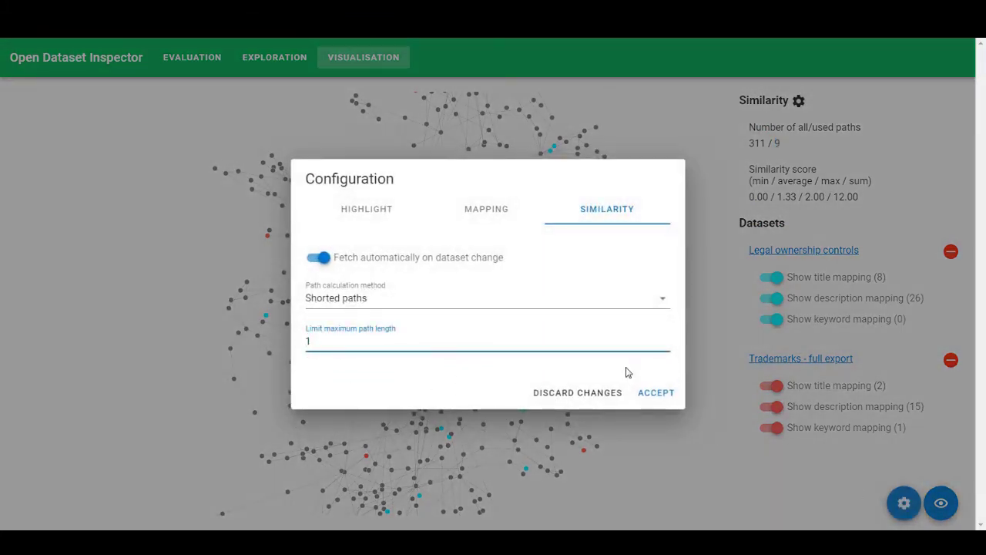
pyautogui.click(654, 393)
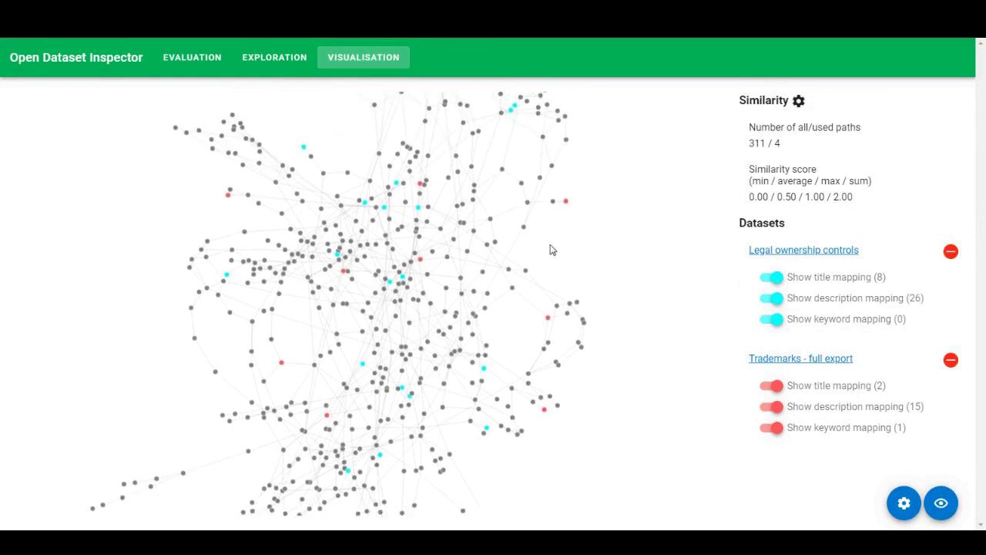
# Configure the highlighting to show only nodes used in paths if paths are available, and accept the changes.
pyautogui.click(905, 504)
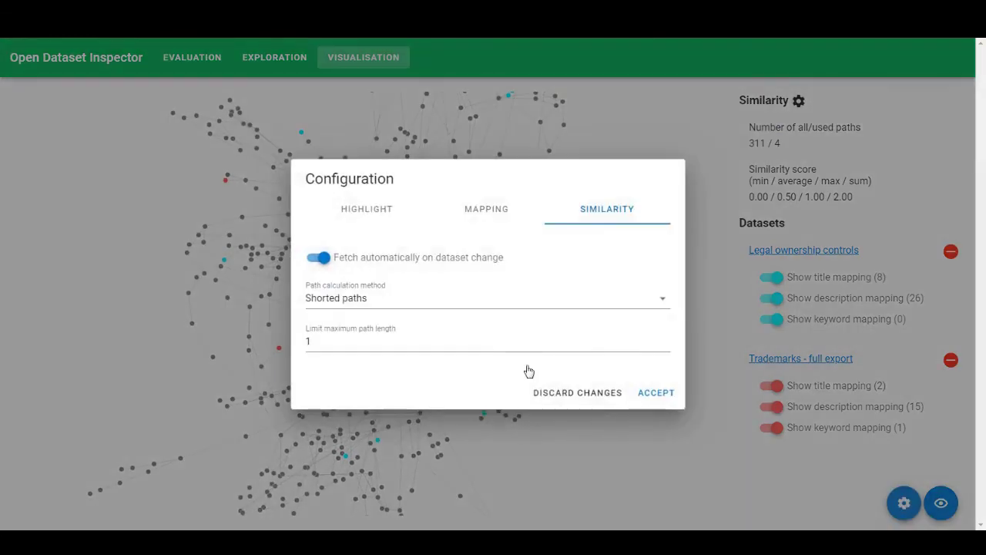
pyautogui.click(378, 213)
pyautogui.click(374, 305)
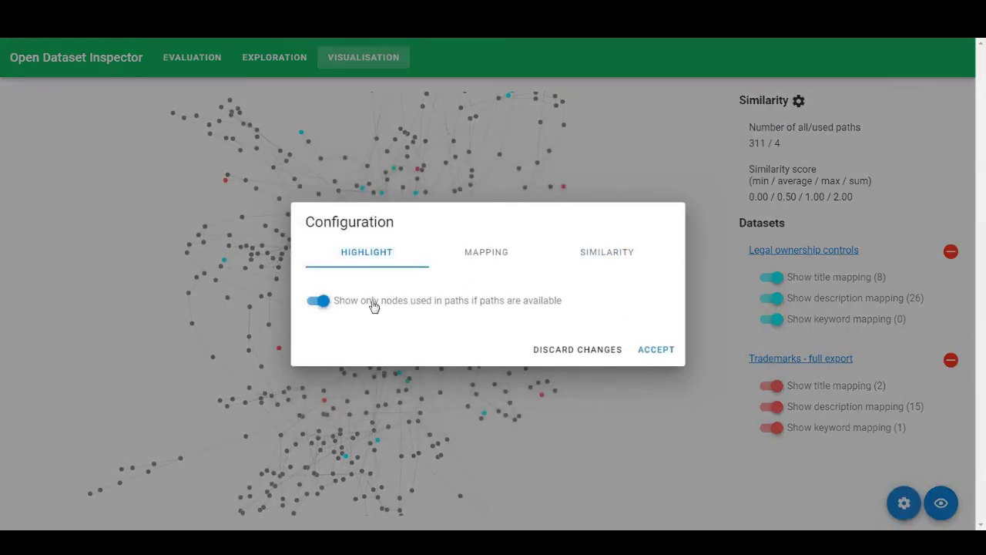
pyautogui.click(655, 350)
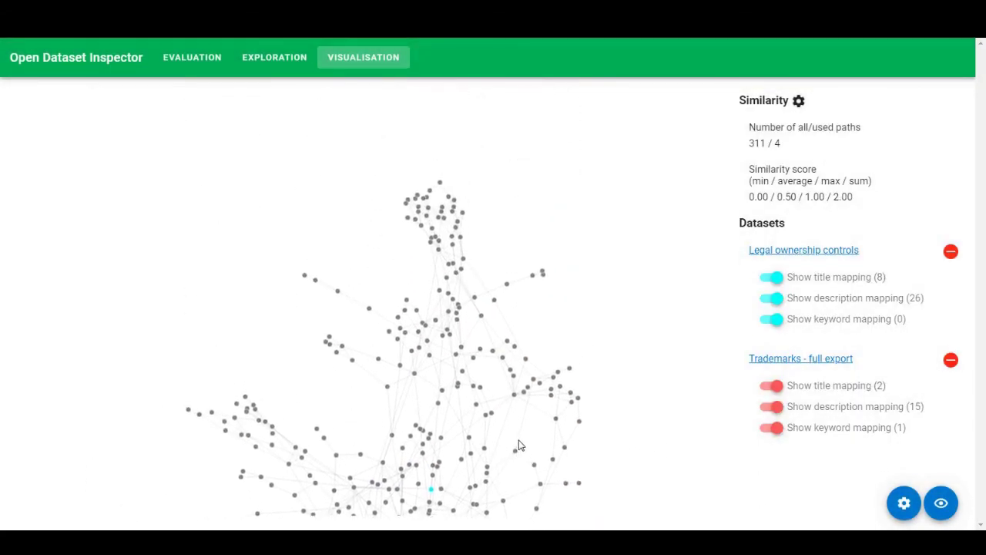
# Inspect the highlighted being and part nodes and their connecting entity node in the graph, moving being and entity slightly to trace their links.
pyautogui.scroll(3, 431, 323)
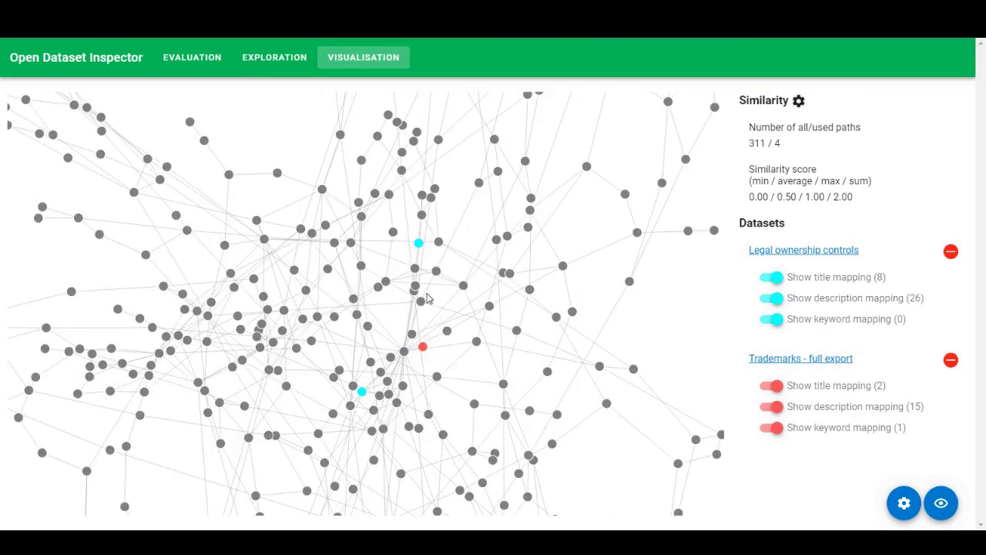
pyautogui.moveTo(424, 350)
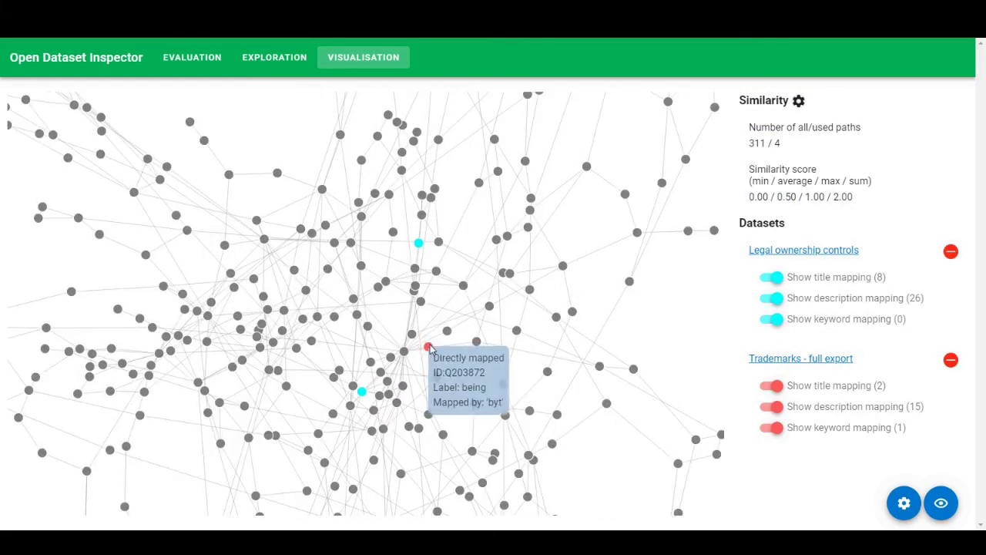
pyautogui.moveTo(430, 348); pyautogui.dragTo(442, 344)
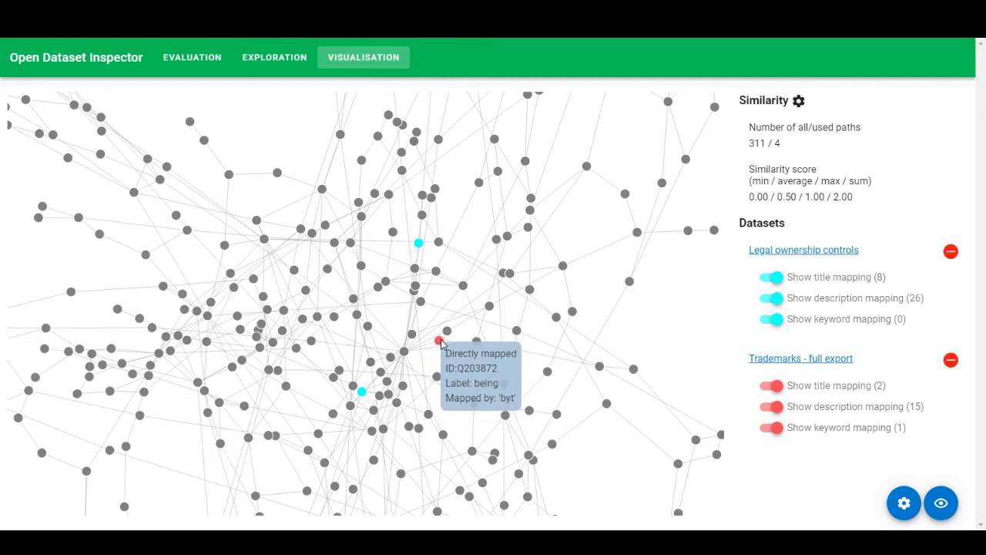
pyautogui.moveTo(360, 393)
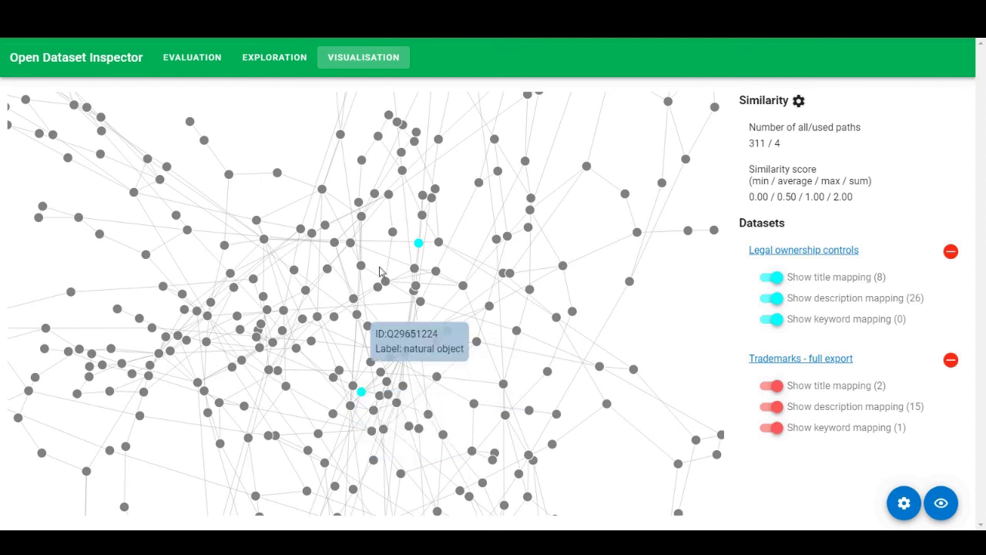
pyautogui.moveTo(420, 245)
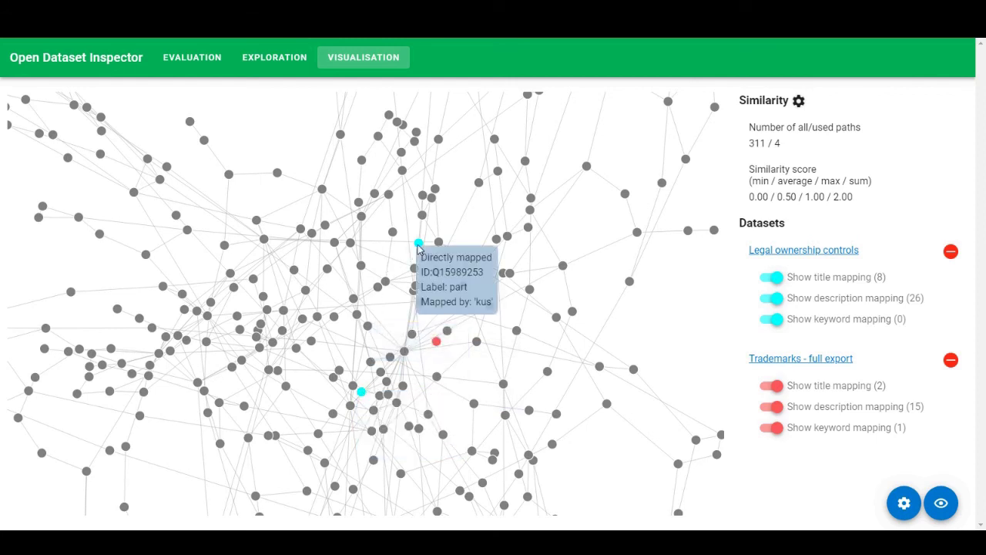
pyautogui.moveTo(414, 356)
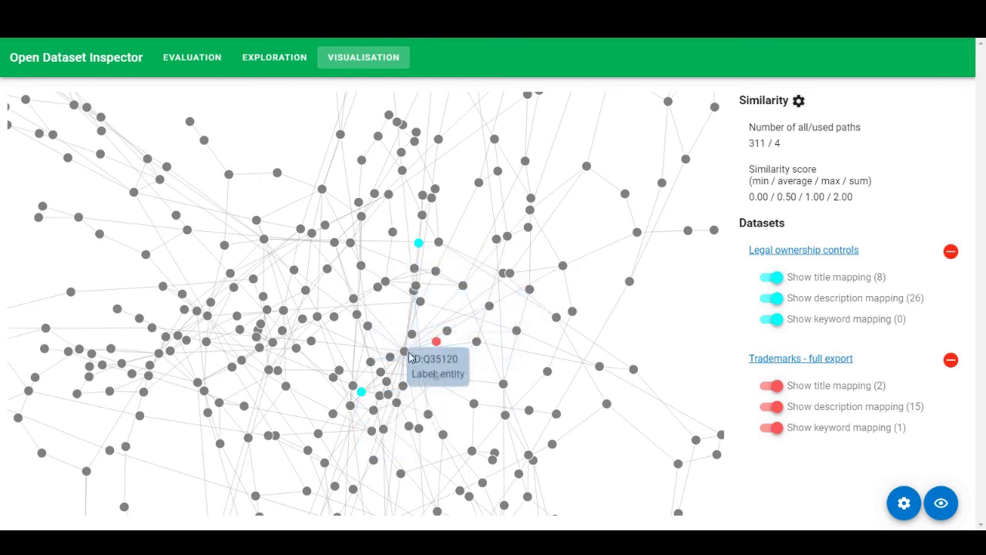
pyautogui.moveTo(414, 357); pyautogui.dragTo(392, 331)
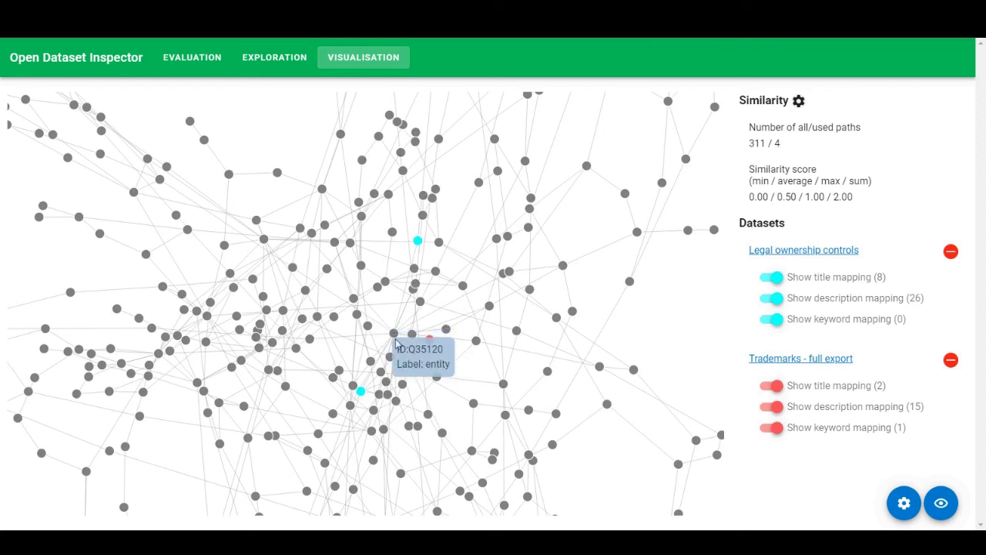
# Inspect the highlighted intellectual property and trademark nodes, moving the trademark node closer to intellectual property.
pyautogui.moveTo(451, 416); pyautogui.dragTo(539, 121)
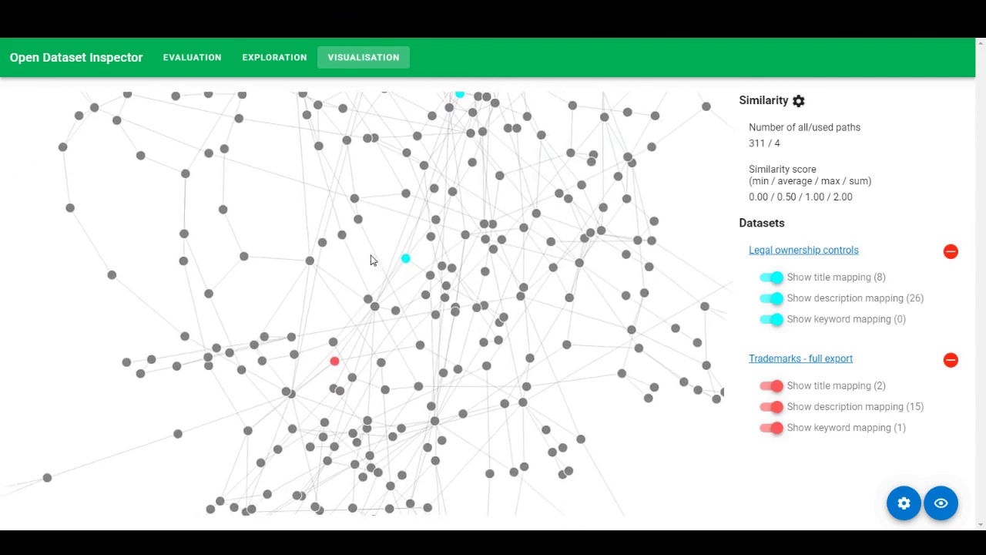
pyautogui.moveTo(423, 257)
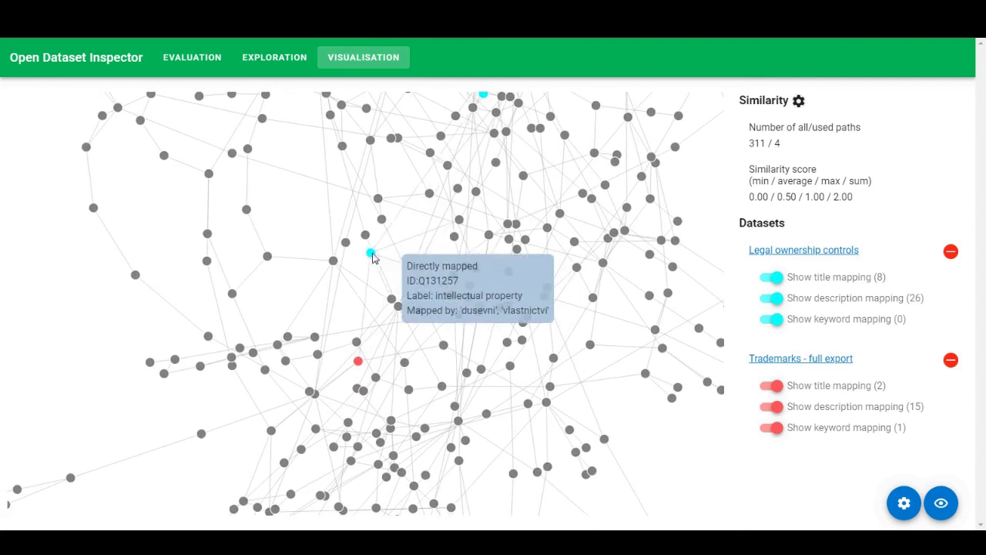
pyautogui.moveTo(358, 360); pyautogui.dragTo(349, 306)
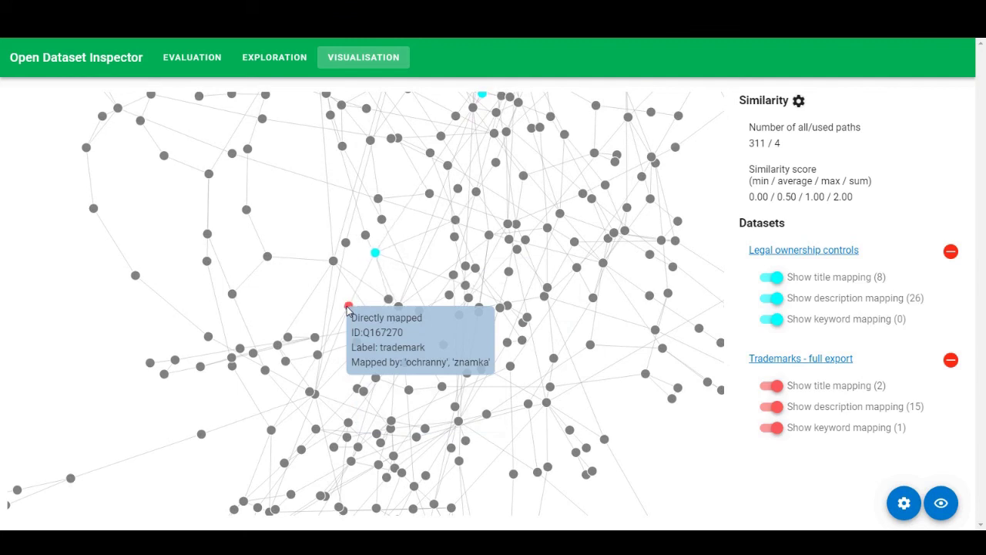
pyautogui.moveTo(375, 254)
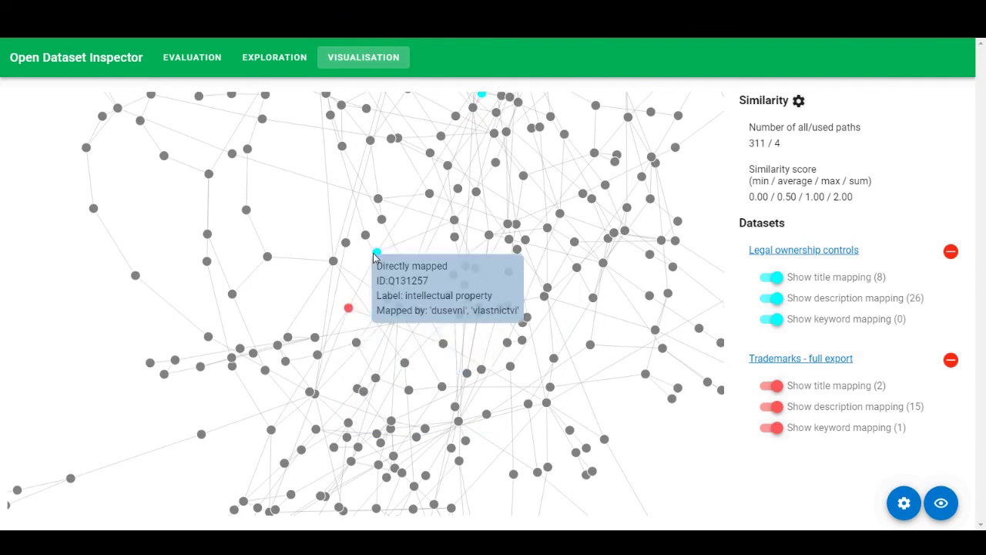